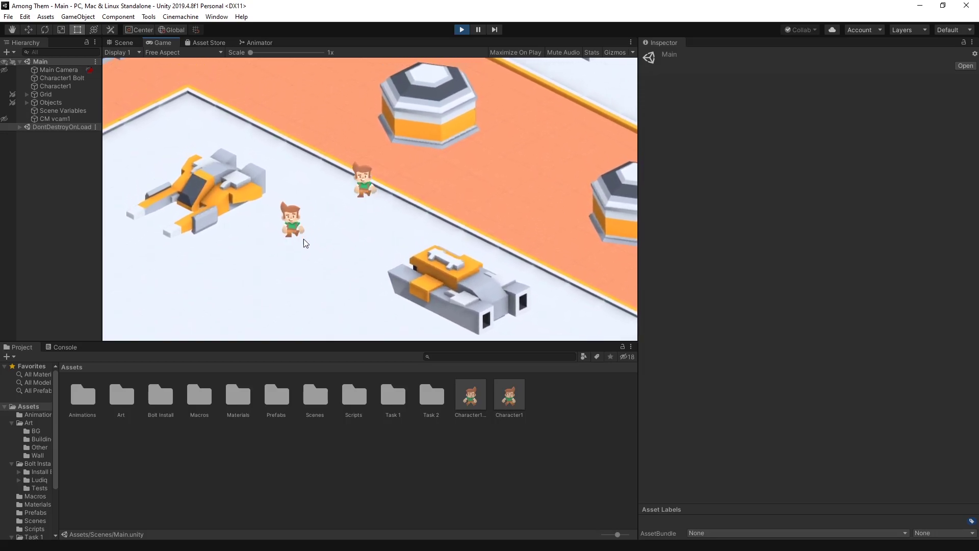
# Walk the characters toward the camera with S, then stop Play mode with Ctrl+P.
pyautogui.press('s')
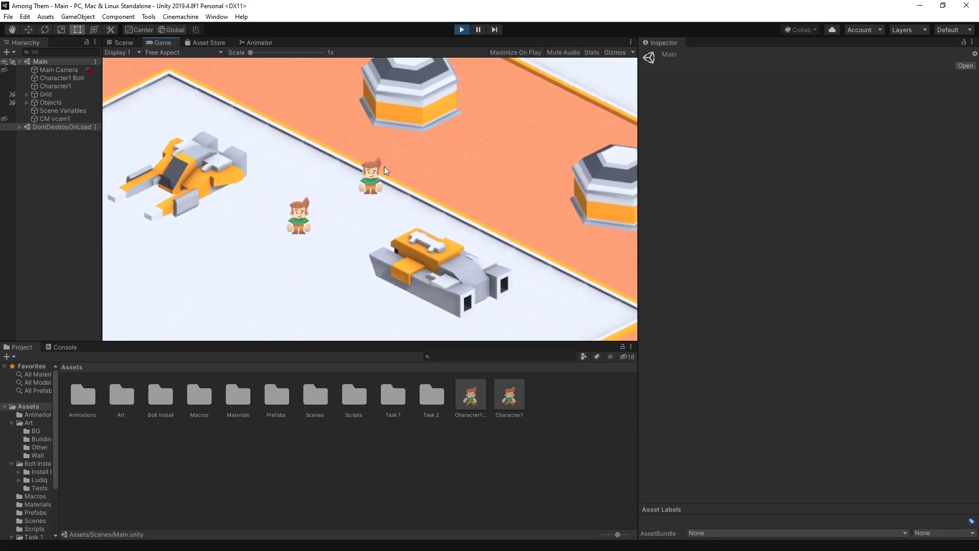
pyautogui.press('s')
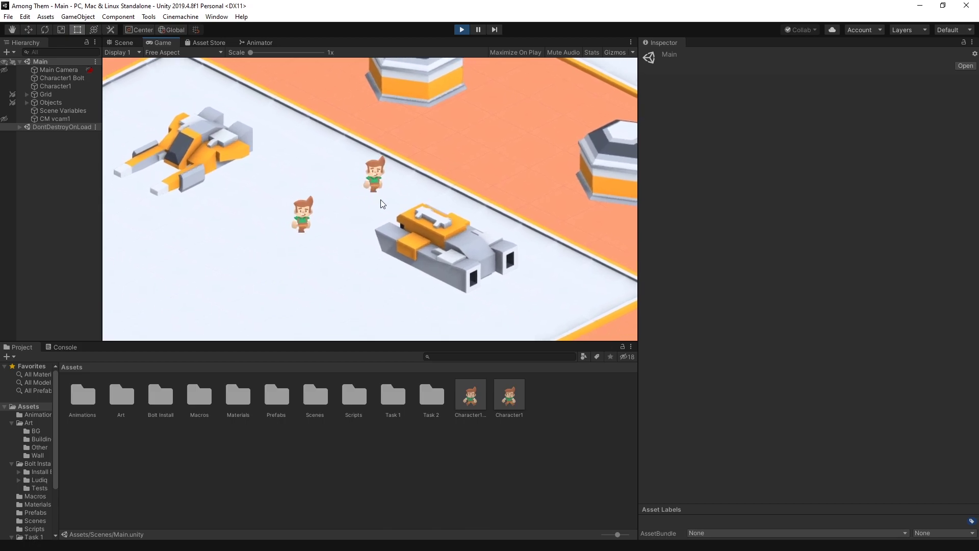
pyautogui.hotkey('ctrl', 'p')
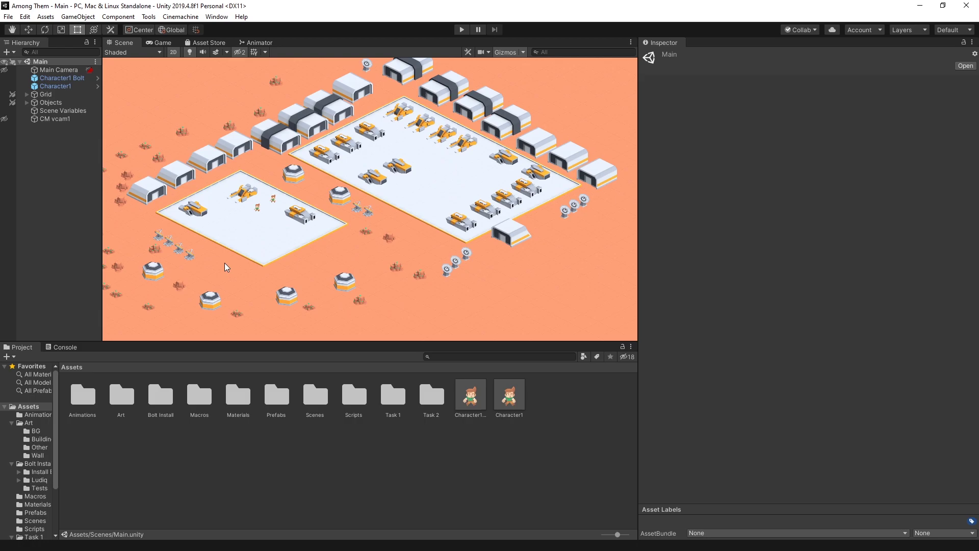
# Delete the old Grid tilemap and hide all the level objects in the scene.
pyautogui.click(64, 95)
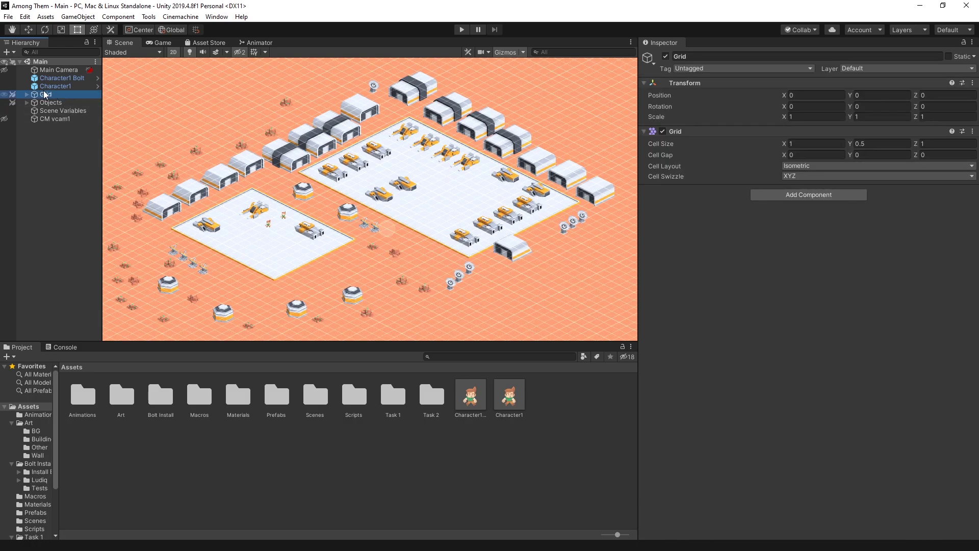
pyautogui.press('Delete')
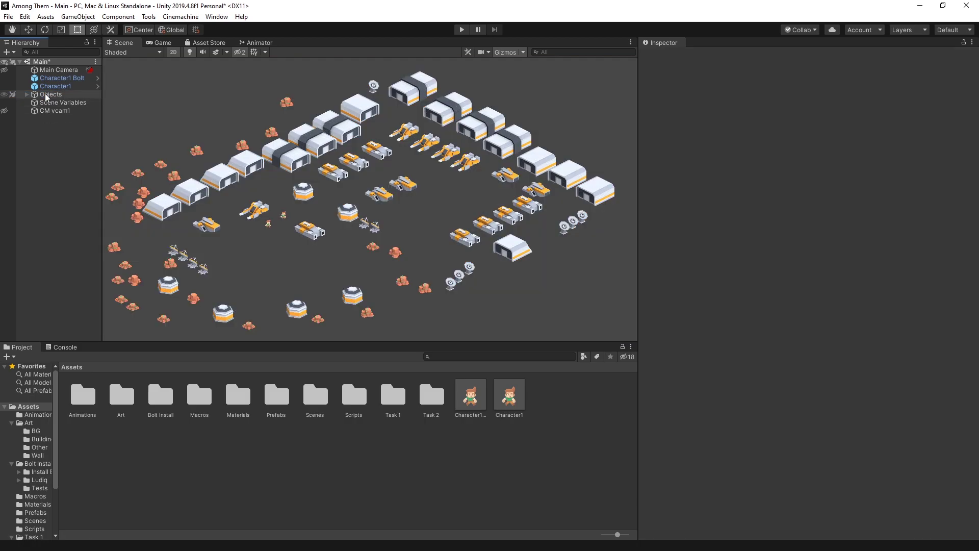
pyautogui.click(4, 95)
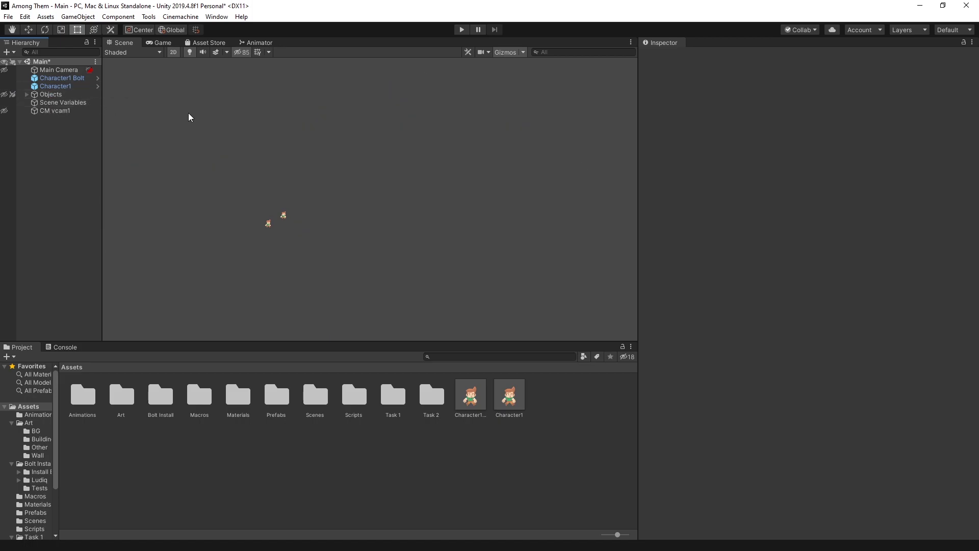
# Switch past the Kenney Space Kit web page to the downloaded spacekit_2 folder.
pyautogui.scroll(3, 234, 216)
pyautogui.hotkey('alt', 'Tab')
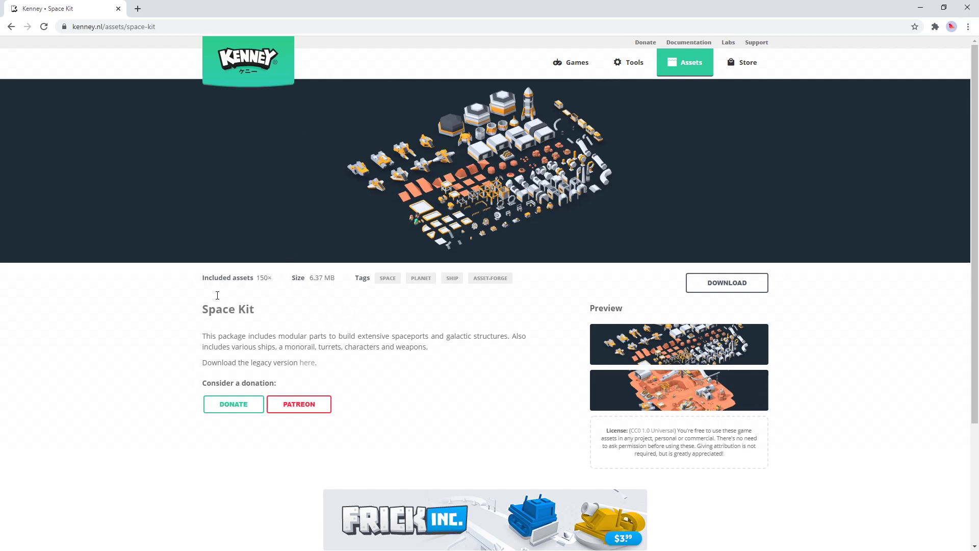
pyautogui.hotkey('alt', 'Tab')
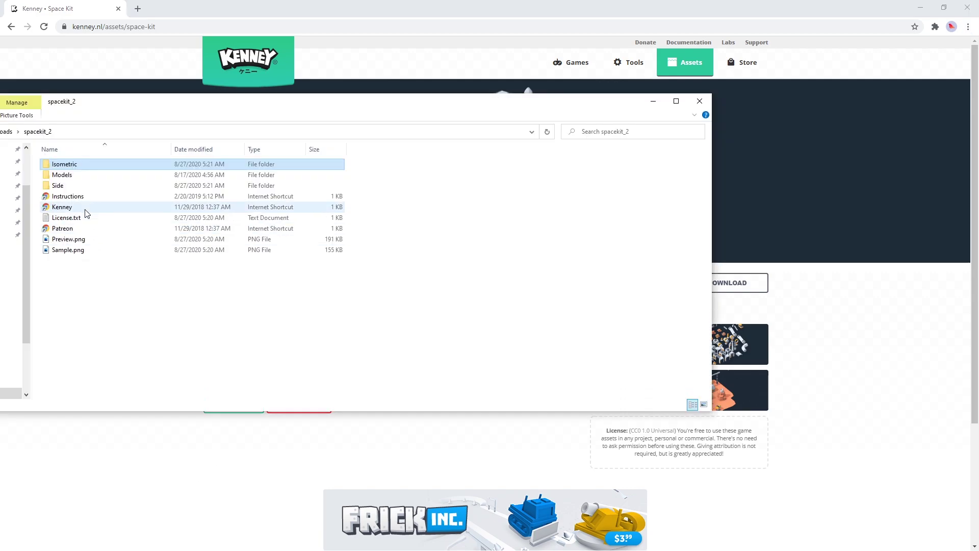
# Look through the Side sprite folder, then the Isometric sprite folder of spacekit_2.
pyautogui.click(55, 175)
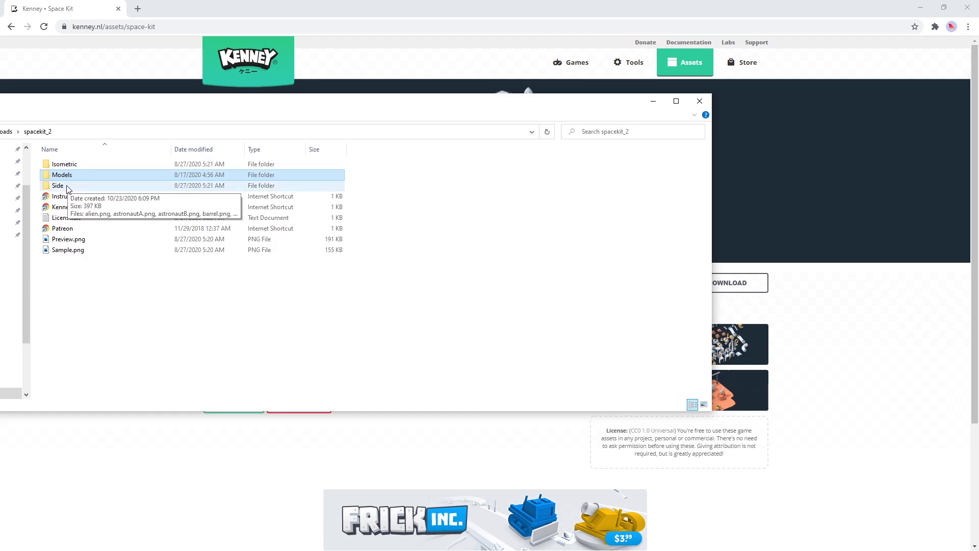
pyautogui.doubleClick(57, 186)
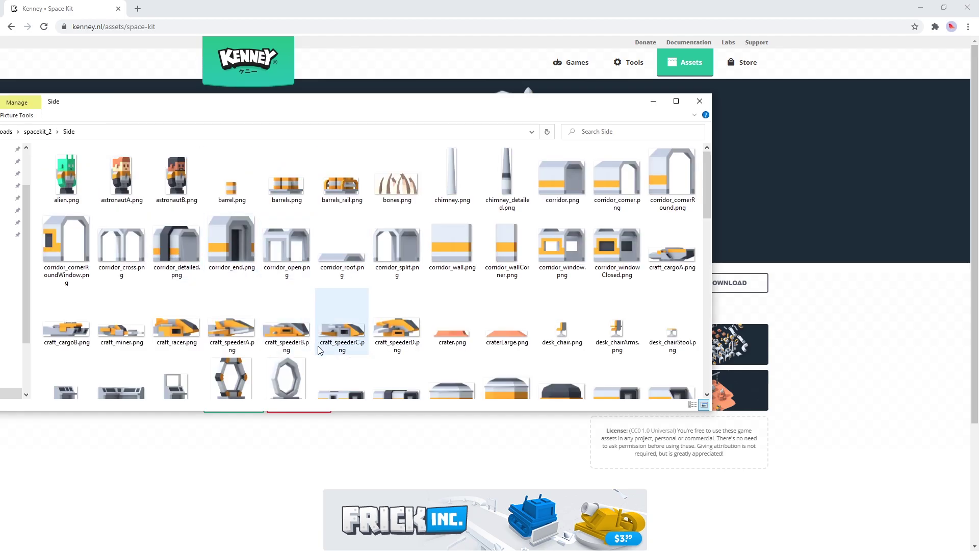
pyautogui.scroll(-5, 320, 349)
pyautogui.hotkey('alt', 'Left')
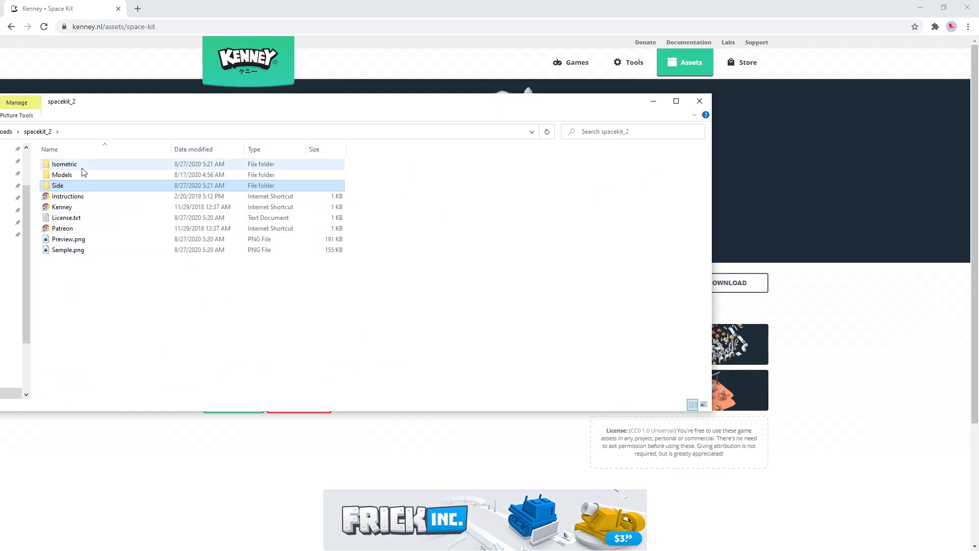
pyautogui.doubleClick(81, 167)
pyautogui.scroll(-10, 255, 218)
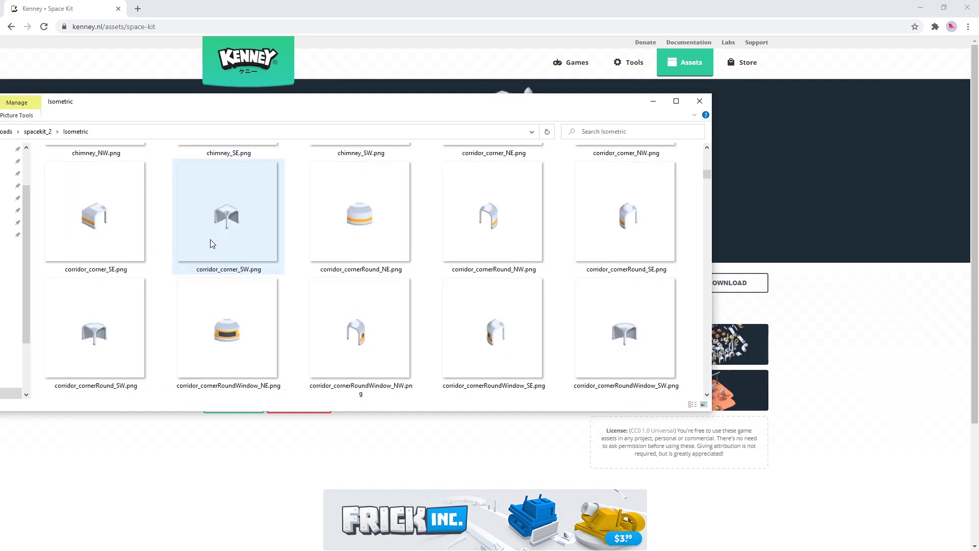
# Create a 2D Isometric Tilemap and select the Tilemap child under the new Grid.
pyautogui.scroll(-3, 249, 262)
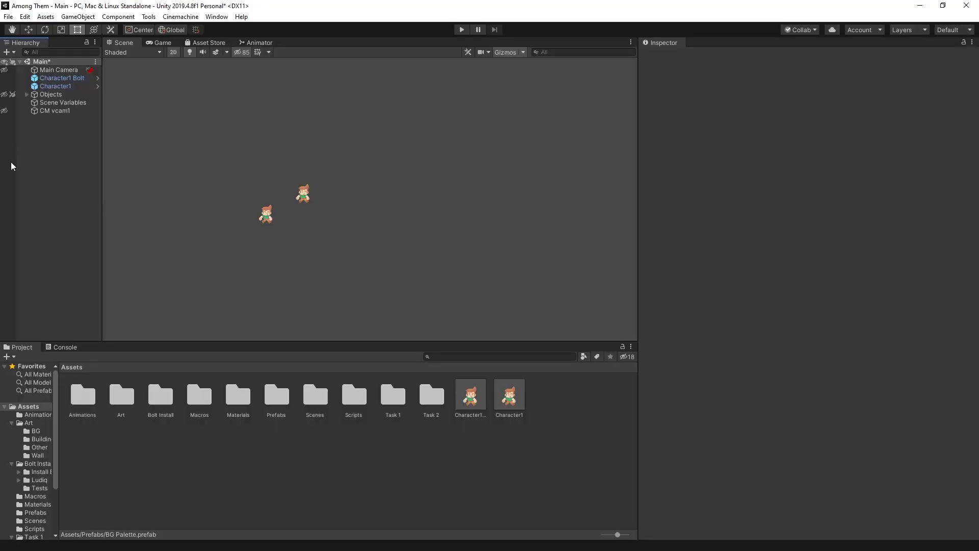
pyautogui.rightClick(33, 139)
pyautogui.moveTo(87, 256)
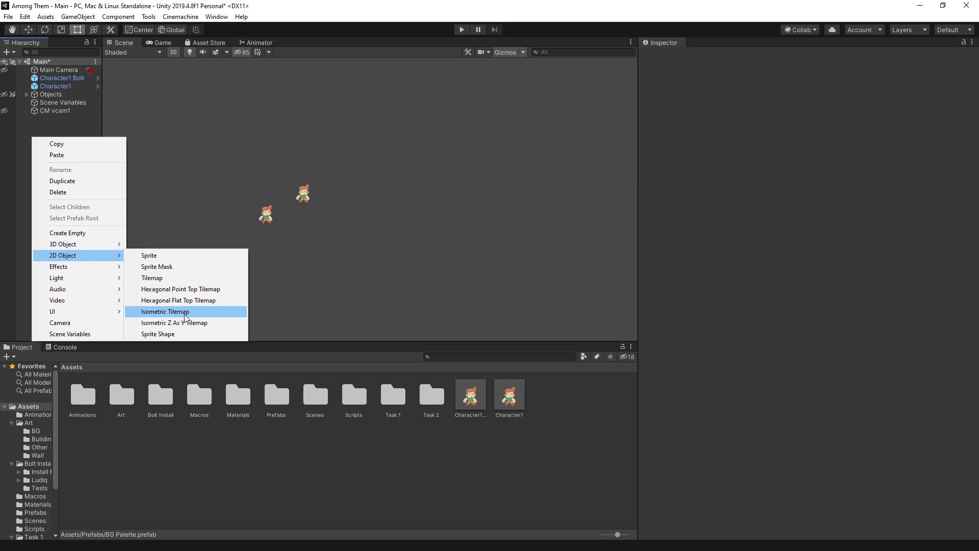
pyautogui.click(170, 317)
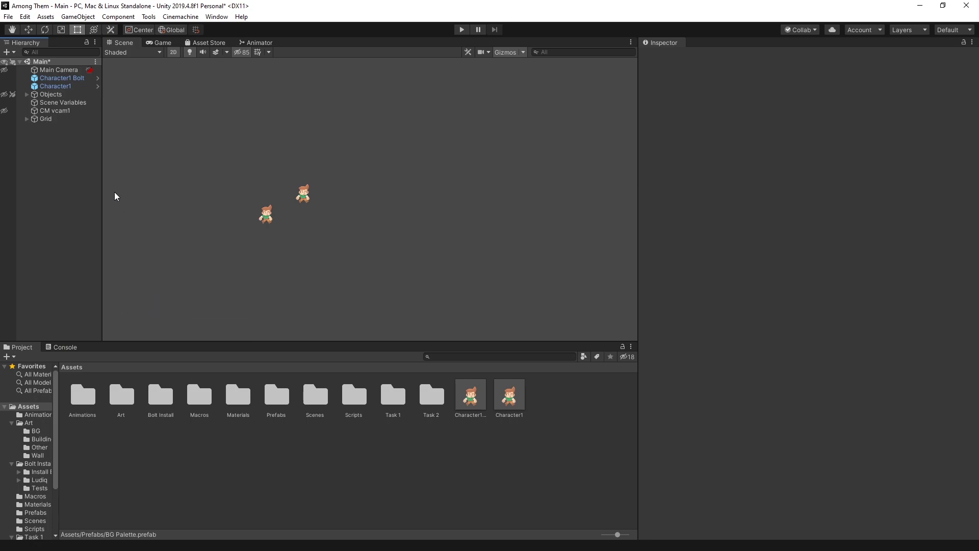
pyautogui.click(26, 119)
pyautogui.click(45, 118)
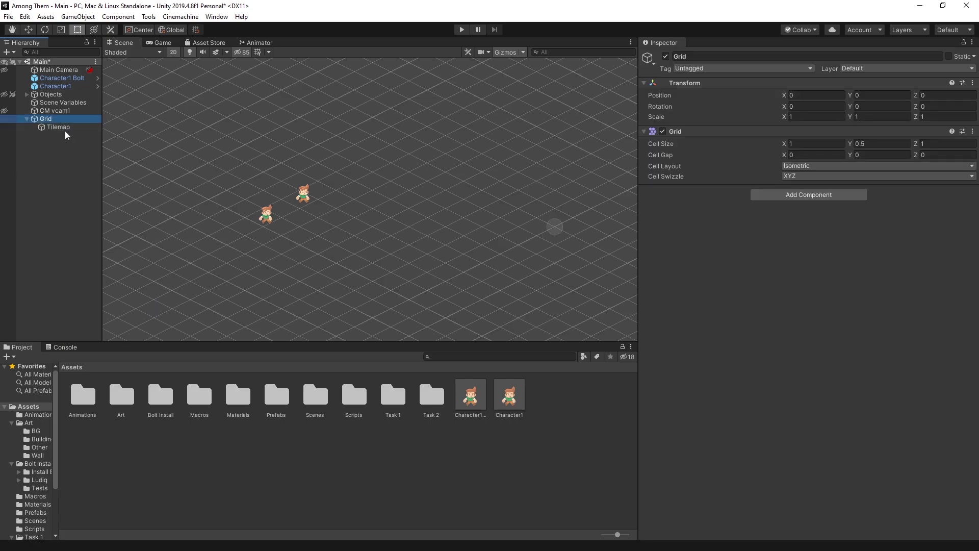
pyautogui.click(65, 130)
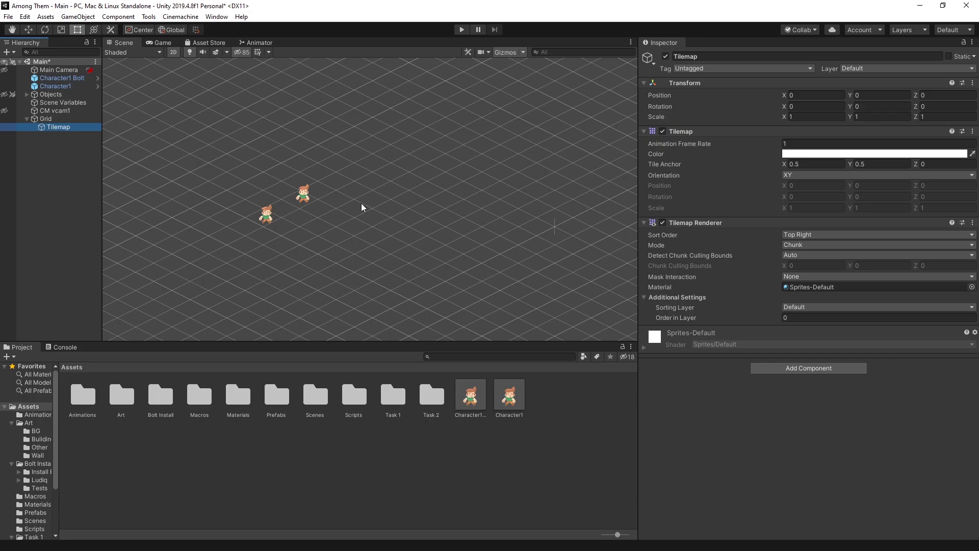
# Import the four platform_side sprites and the platform_center sprite into Unity's Assets.
pyautogui.hotkey('alt', 'Tab')
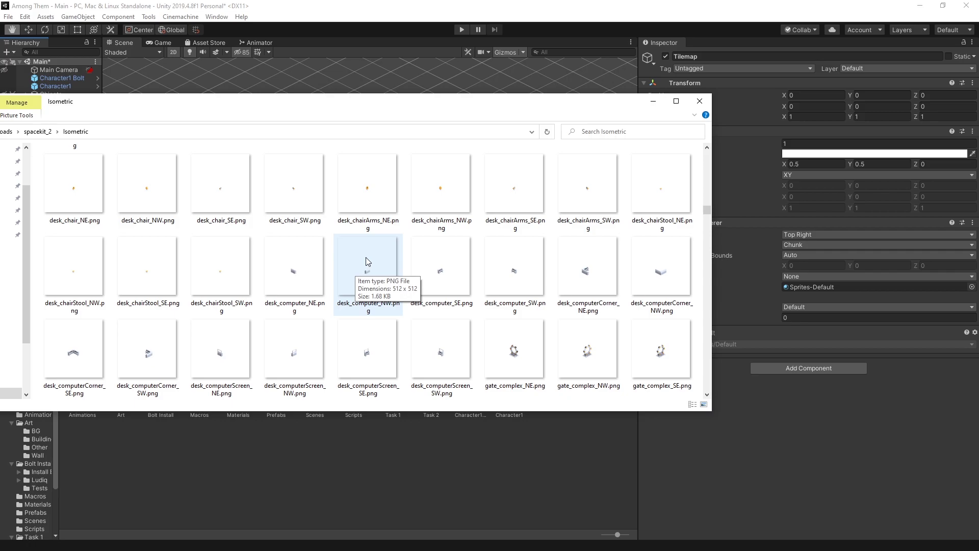
pyautogui.scroll(-10, 364, 287)
pyautogui.scroll(-5, 181, 278)
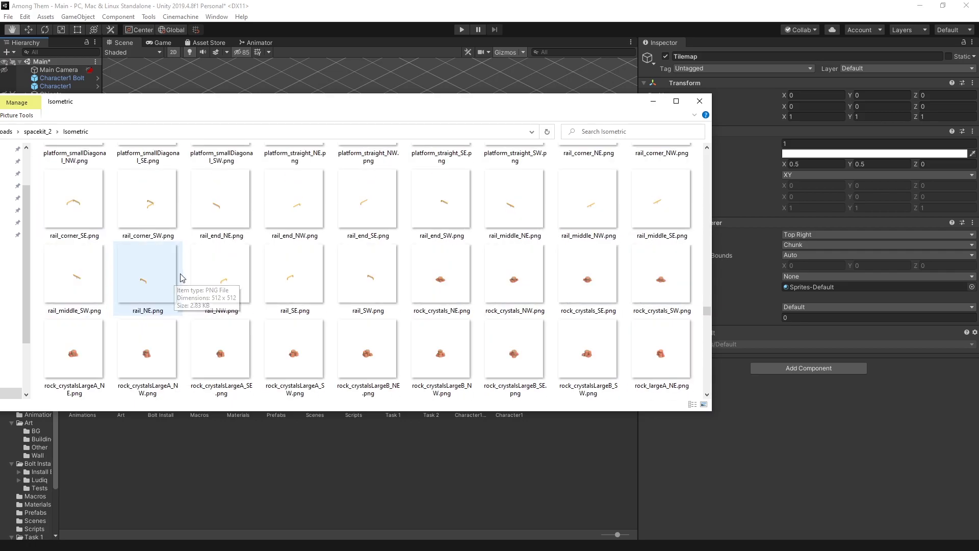
pyautogui.scroll(5, 192, 280)
pyautogui.keyDown('shift'); pyautogui.click(310, 331); pyautogui.keyUp('shift')
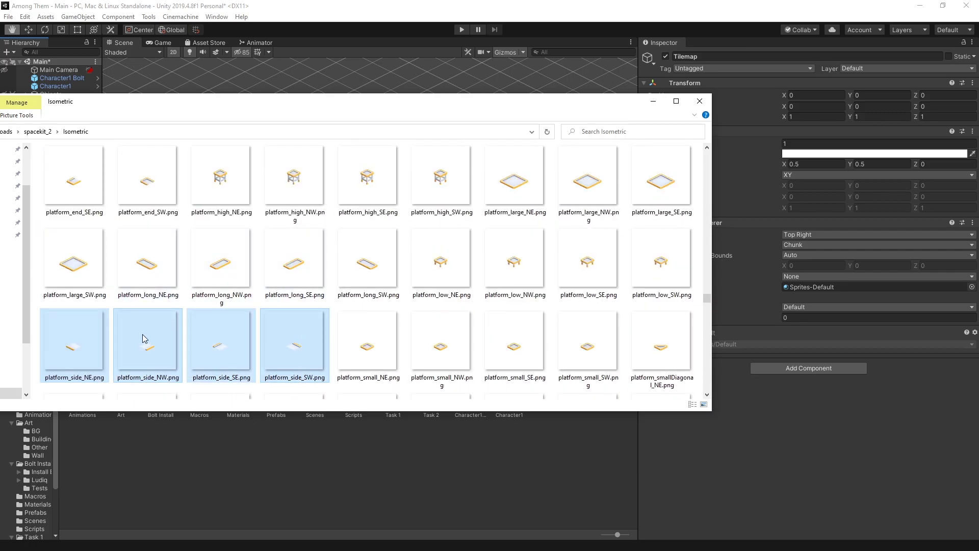
pyautogui.moveTo(72, 332); pyautogui.dragTo(178, 490)
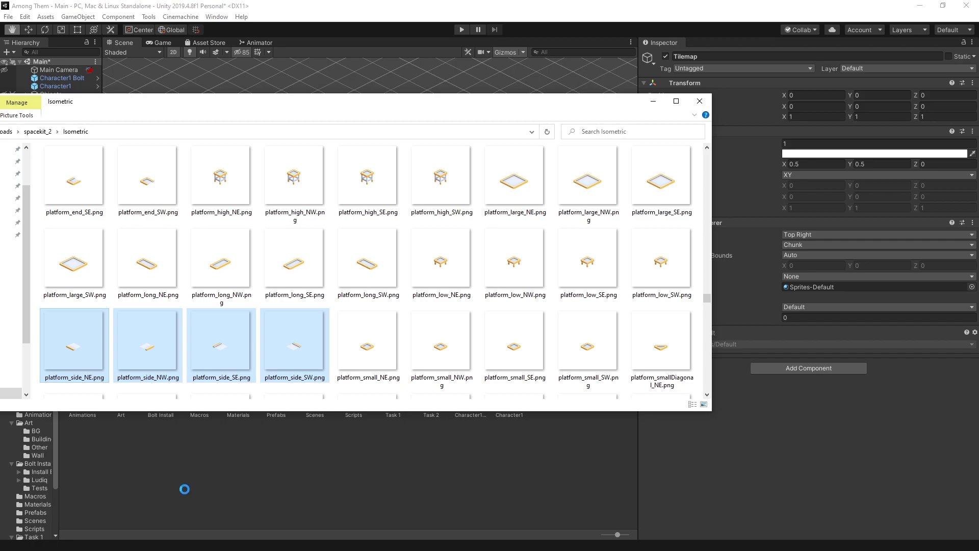
pyautogui.scroll(3, 302, 350)
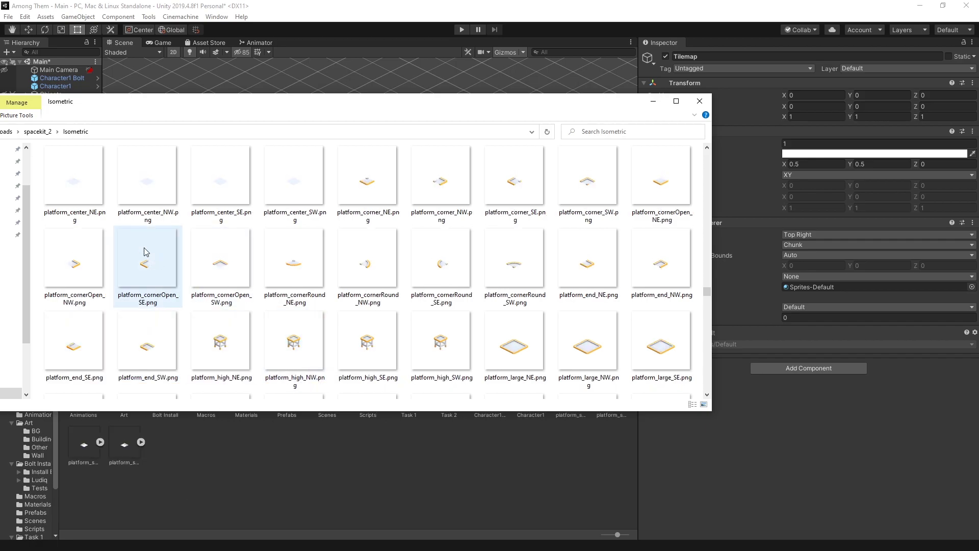
pyautogui.moveTo(73, 181); pyautogui.dragTo(244, 452)
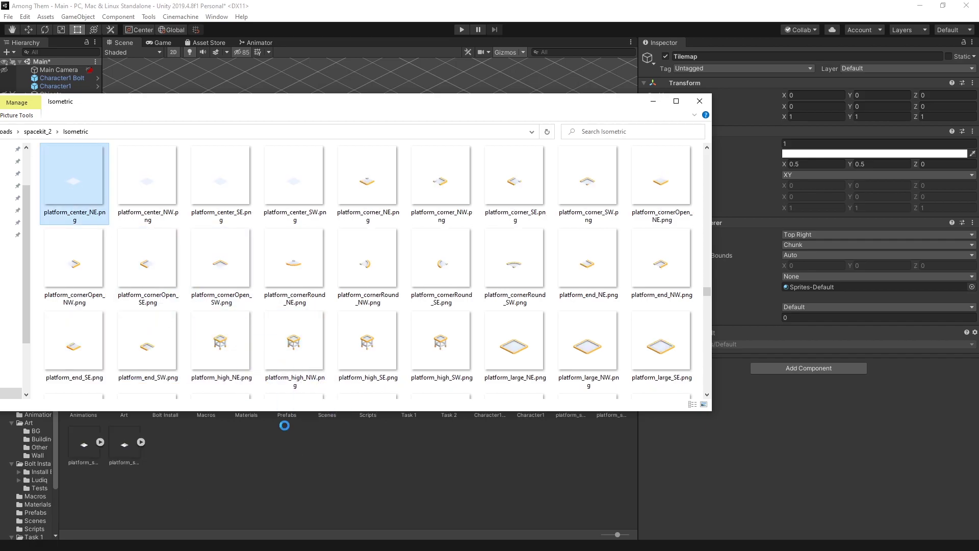
# Import the four platform_cornerOpen sprites and terrain_NE into Assets.
pyautogui.click(648, 182)
pyautogui.keyDown('shift'); pyautogui.click(193, 264); pyautogui.keyUp('shift')
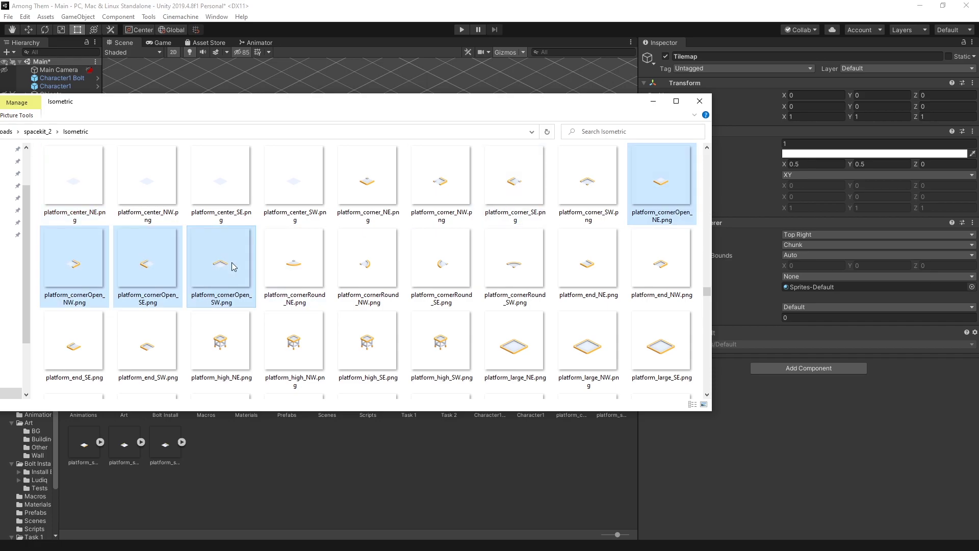
pyautogui.moveTo(660, 186); pyautogui.dragTo(299, 457)
pyautogui.scroll(3, 243, 267)
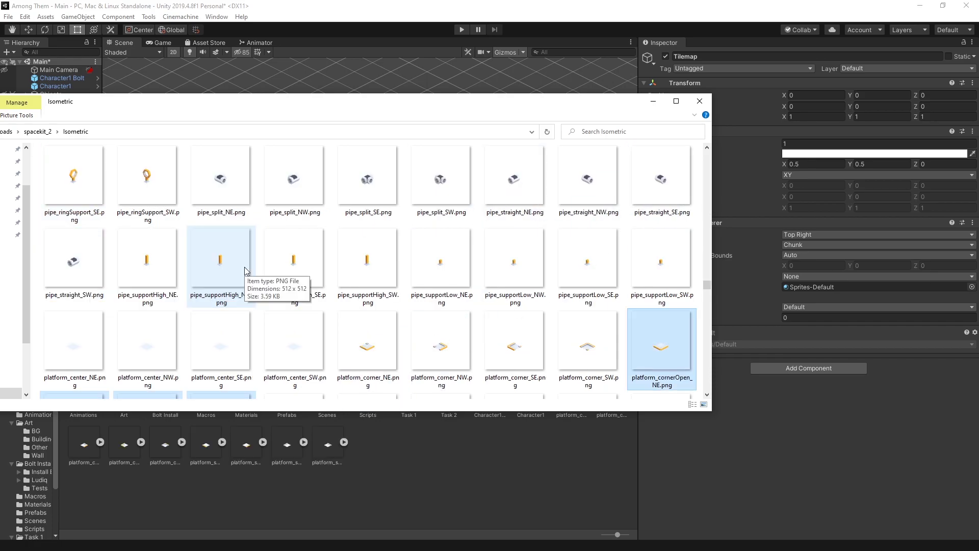
pyautogui.scroll(3, 240, 271)
pyautogui.scroll(-10, 241, 271)
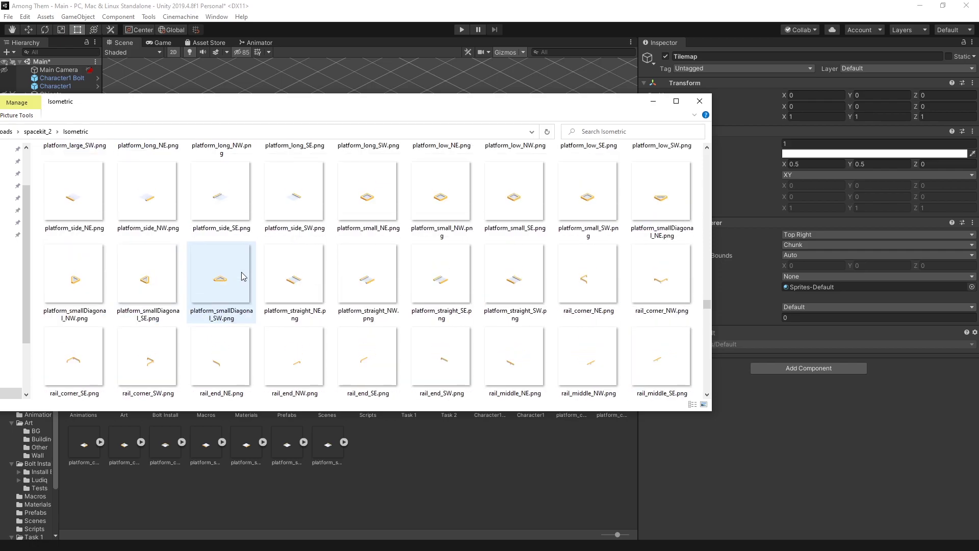
pyautogui.click(293, 260)
pyautogui.moveTo(294, 261); pyautogui.dragTo(383, 466)
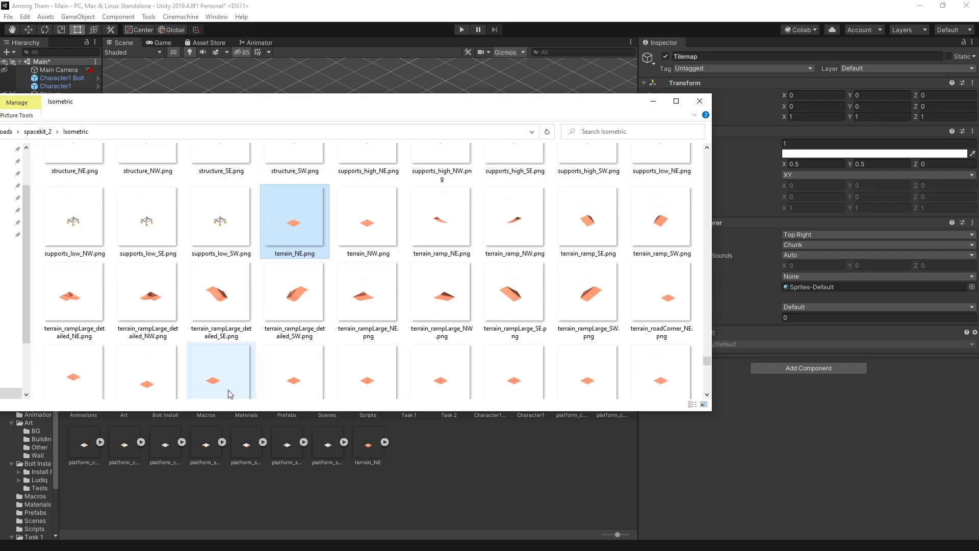
pyautogui.click(393, 434)
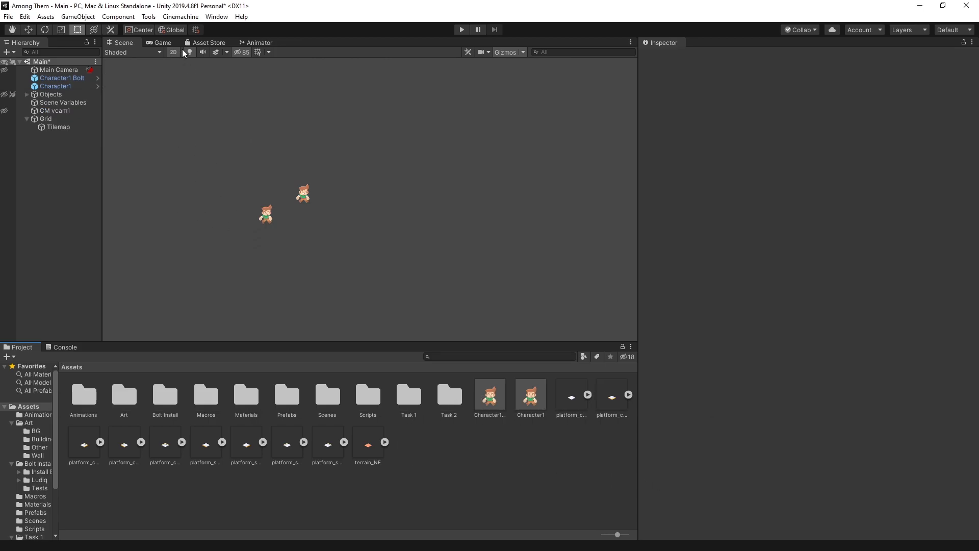
# Open Window > 2D > Tile Palette and set up a new isometric palette named BG Palette.
pyautogui.click(217, 16)
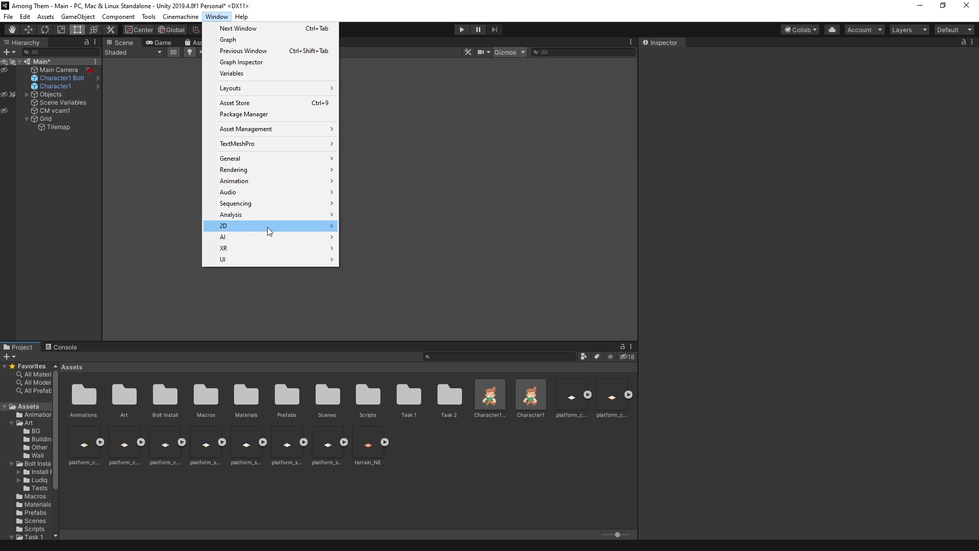
pyautogui.moveTo(270, 231)
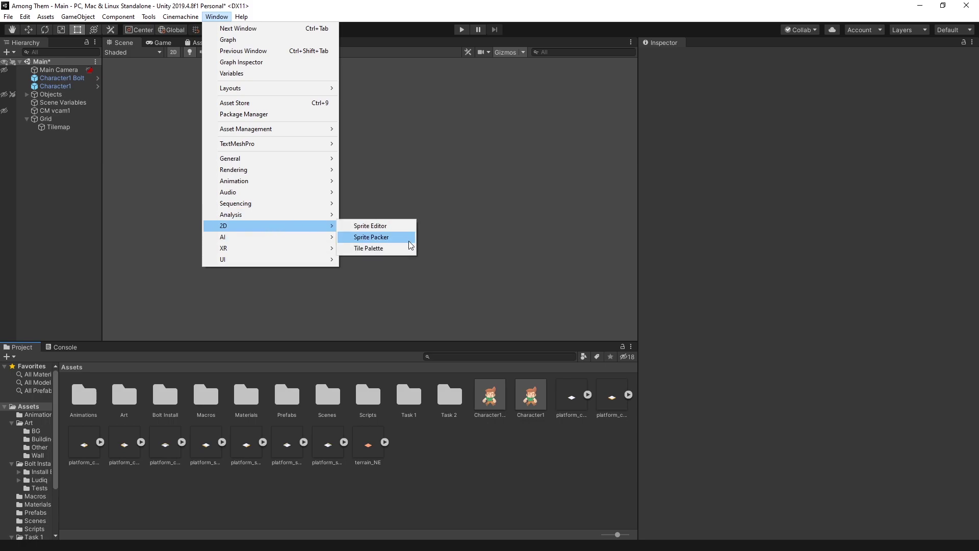
pyautogui.click(372, 249)
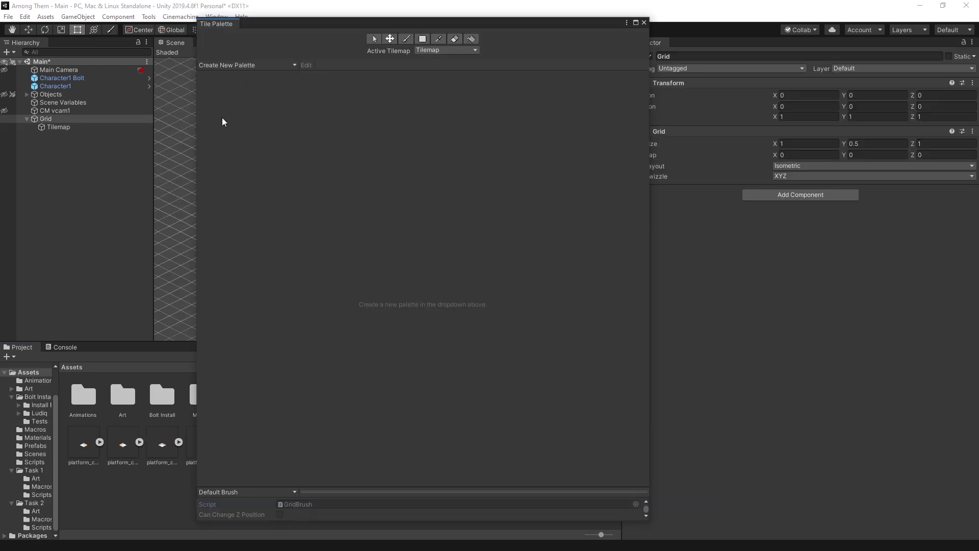
pyautogui.click(228, 63)
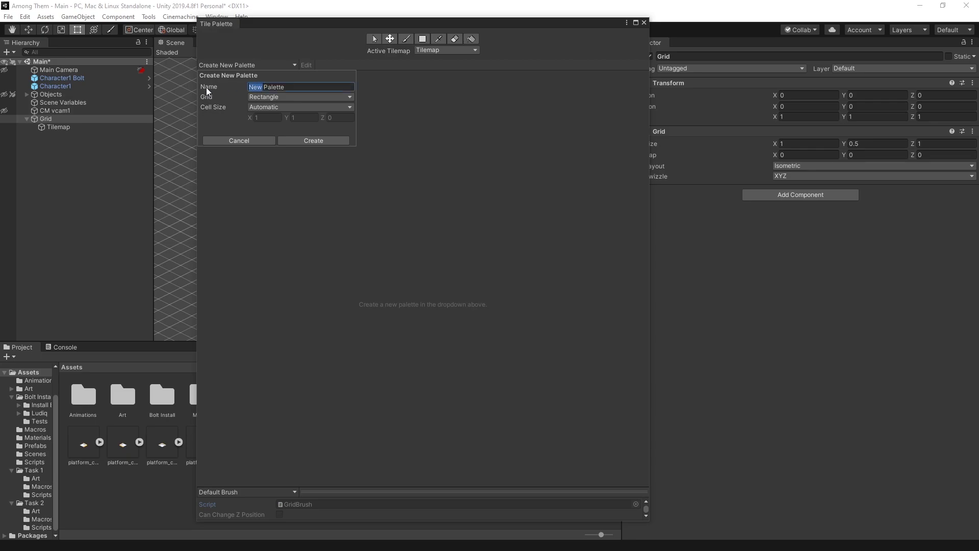
pyautogui.write('BG')
pyautogui.click(259, 97)
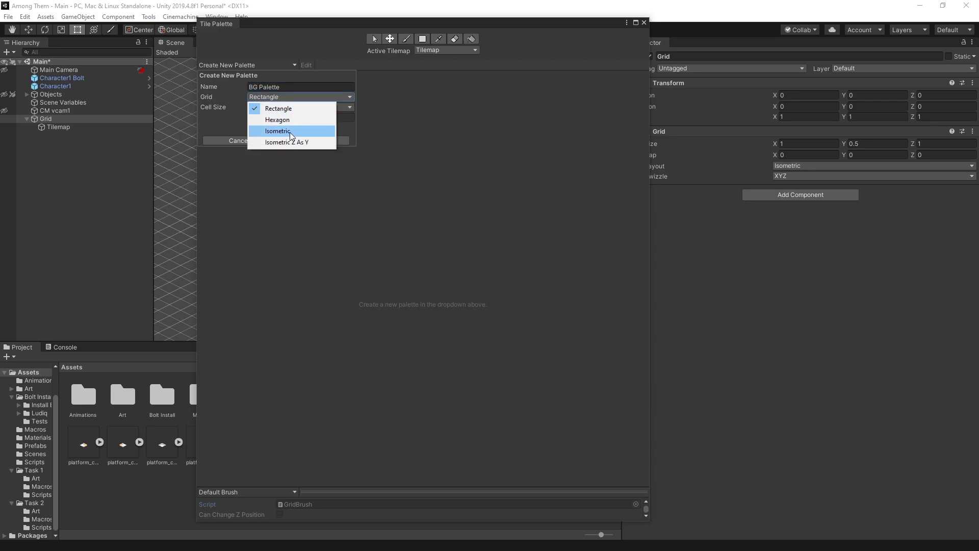
pyautogui.click(290, 131)
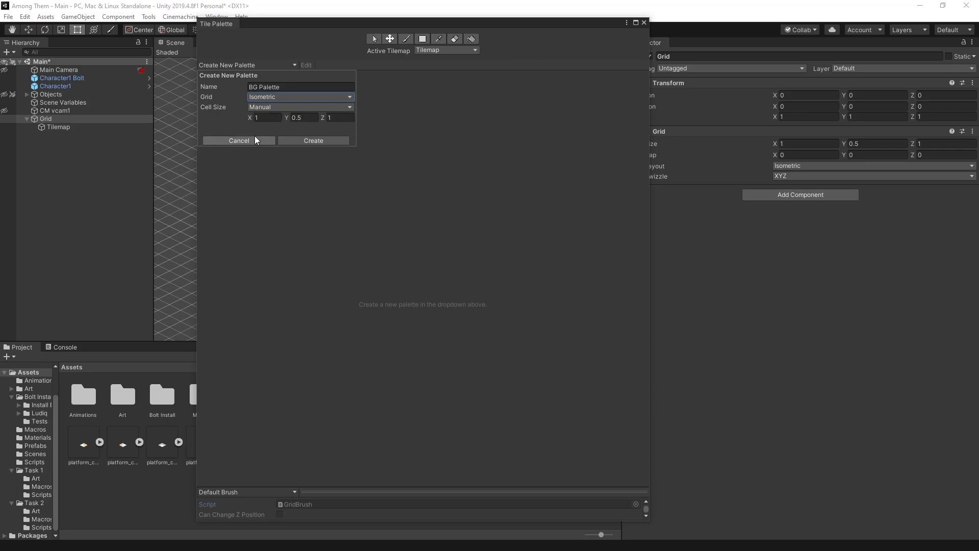
# Save the palette into a new Tilemap folder under Assets.
pyautogui.click(314, 142)
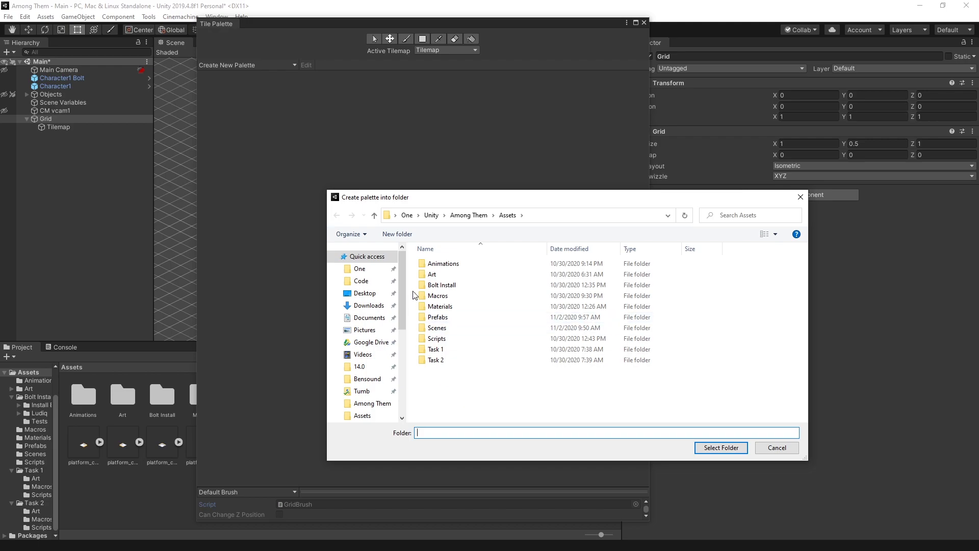
pyautogui.click(397, 233)
pyautogui.write('T')
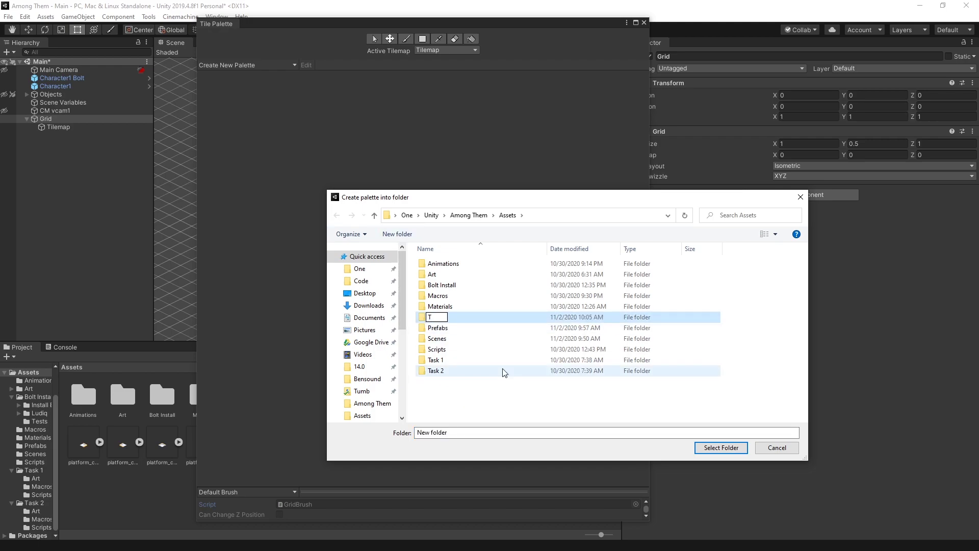
pyautogui.write('ilemap')
pyautogui.press('Return')
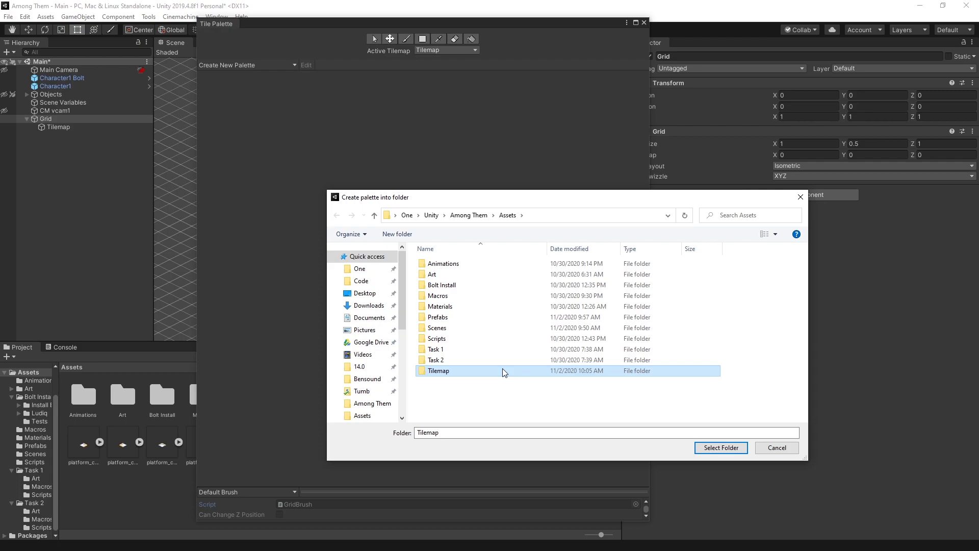
pyautogui.click(721, 447)
# Dock the Tile Palette beside the Inspector and add terrain_NE as a tile saved in Tilemap.
pyautogui.moveTo(206, 22); pyautogui.dragTo(684, 46)
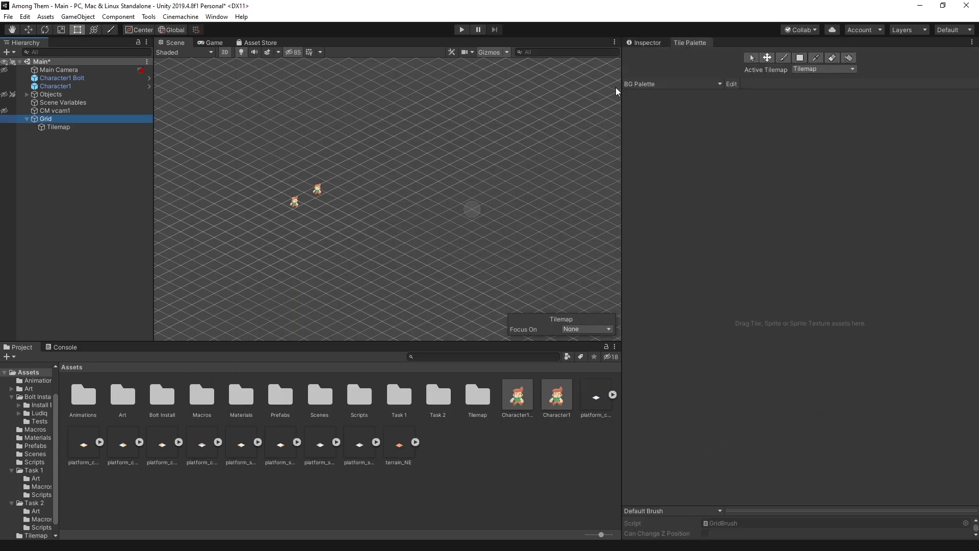
pyautogui.moveTo(622, 103); pyautogui.dragTo(527, 116)
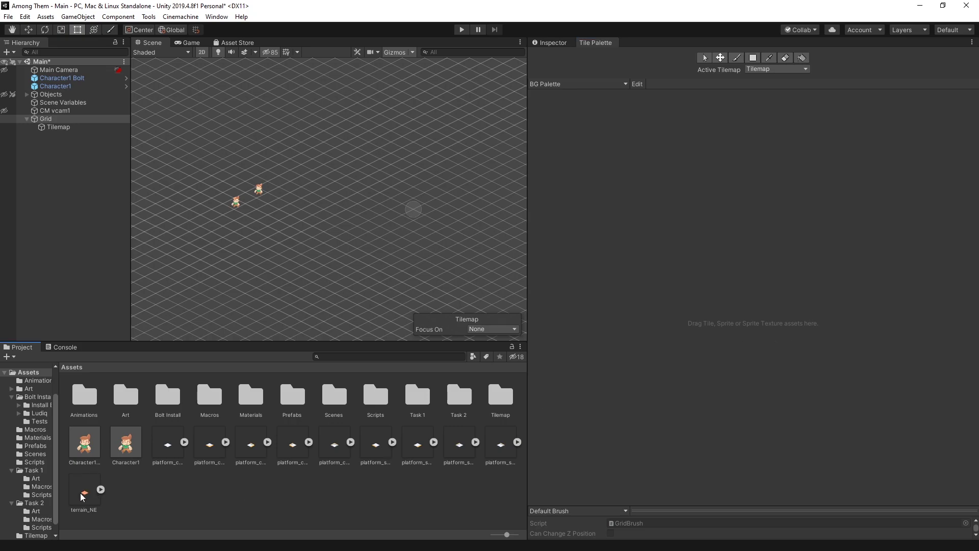
pyautogui.moveTo(81, 497); pyautogui.dragTo(736, 227)
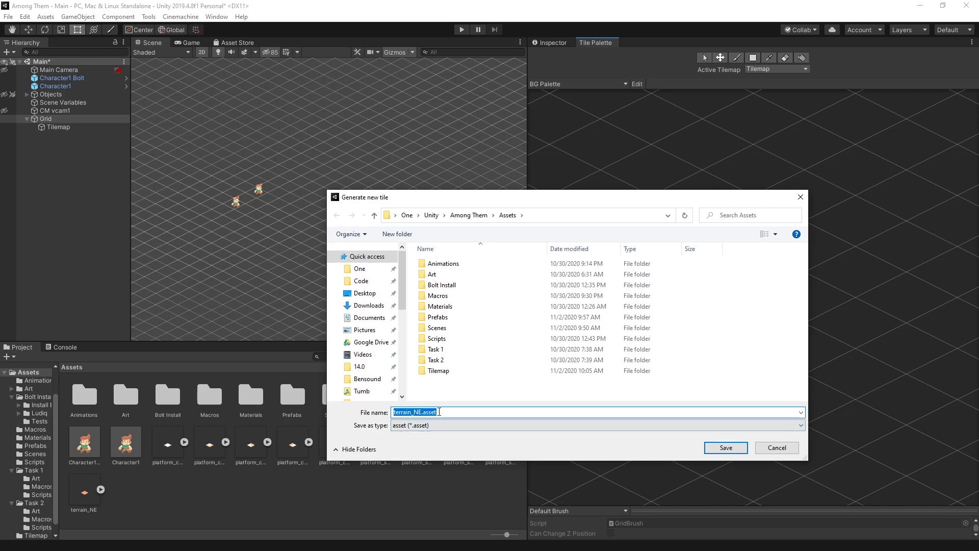
pyautogui.click(437, 374)
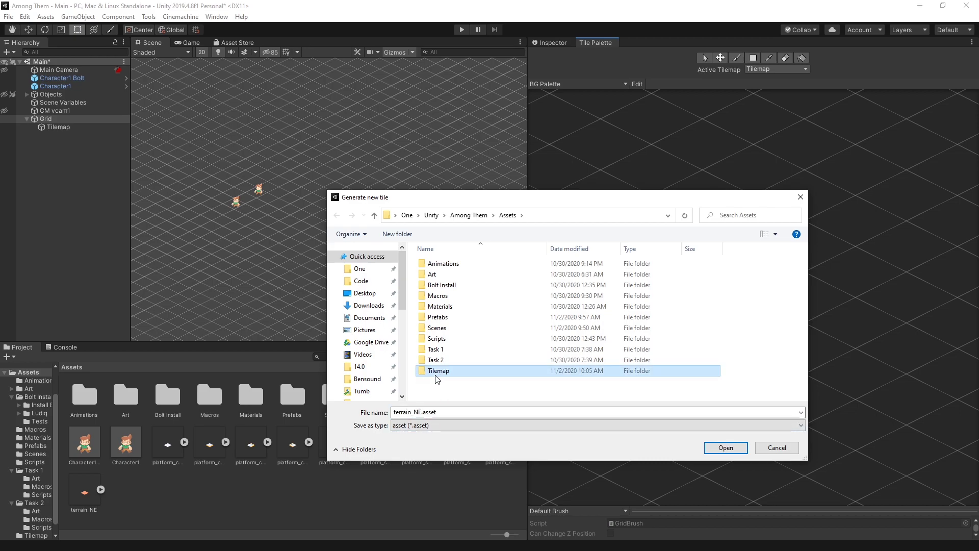
pyautogui.doubleClick(432, 375)
pyautogui.click(726, 448)
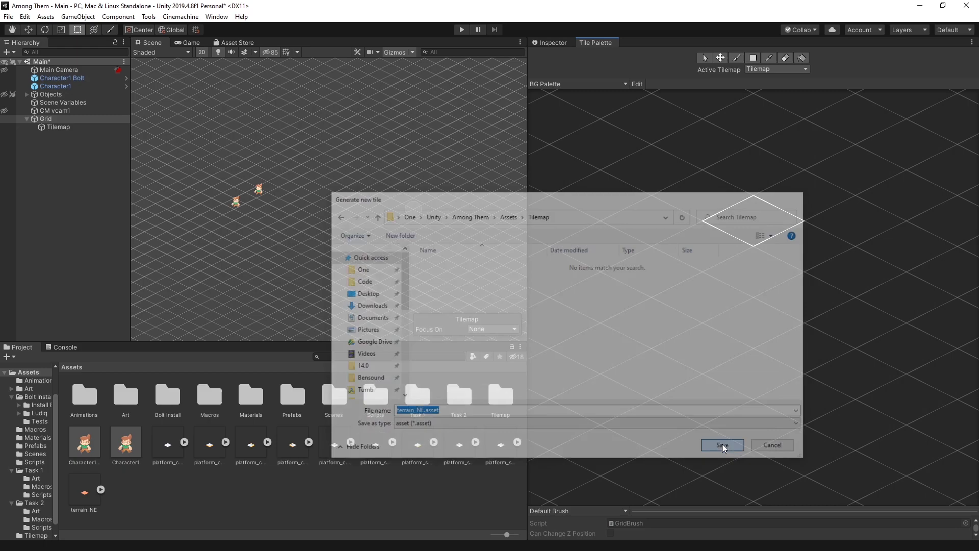
pyautogui.click(716, 355)
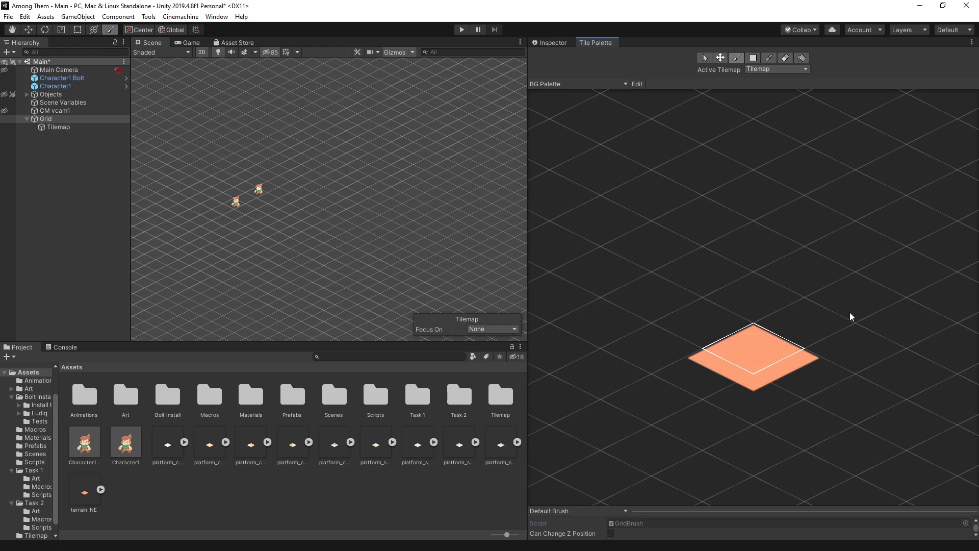
# Open terrain_NE in the Sprite Editor and apply Sprite Mode Multiple.
pyautogui.click(84, 492)
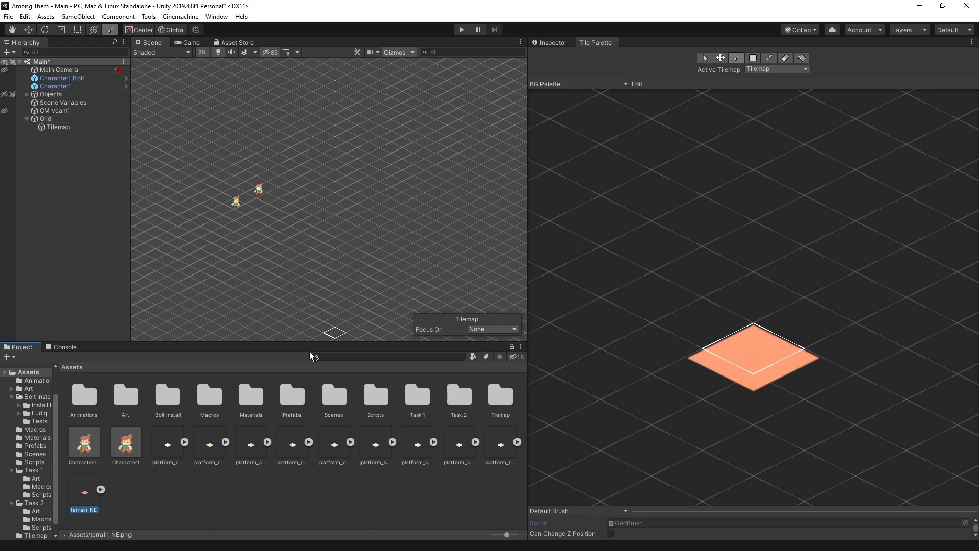
pyautogui.click(549, 42)
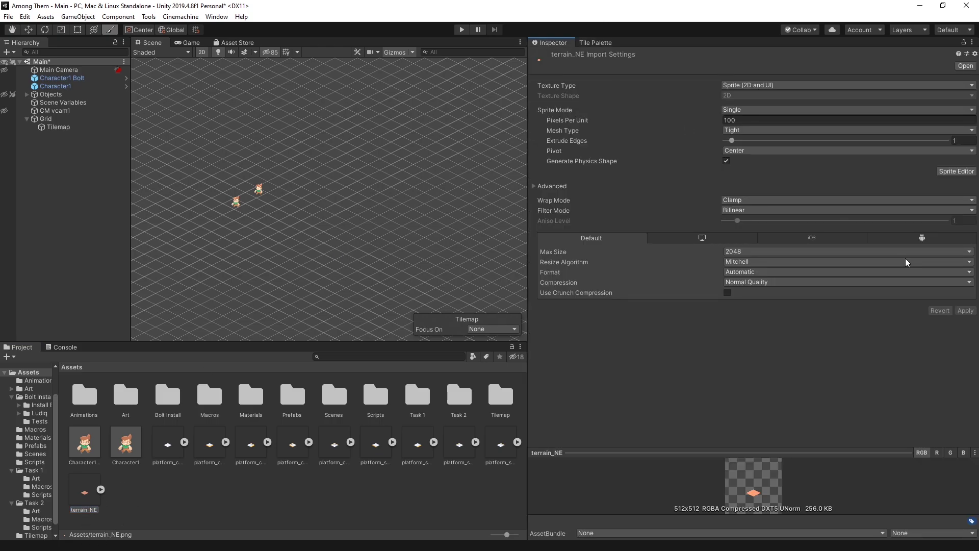
pyautogui.click(960, 174)
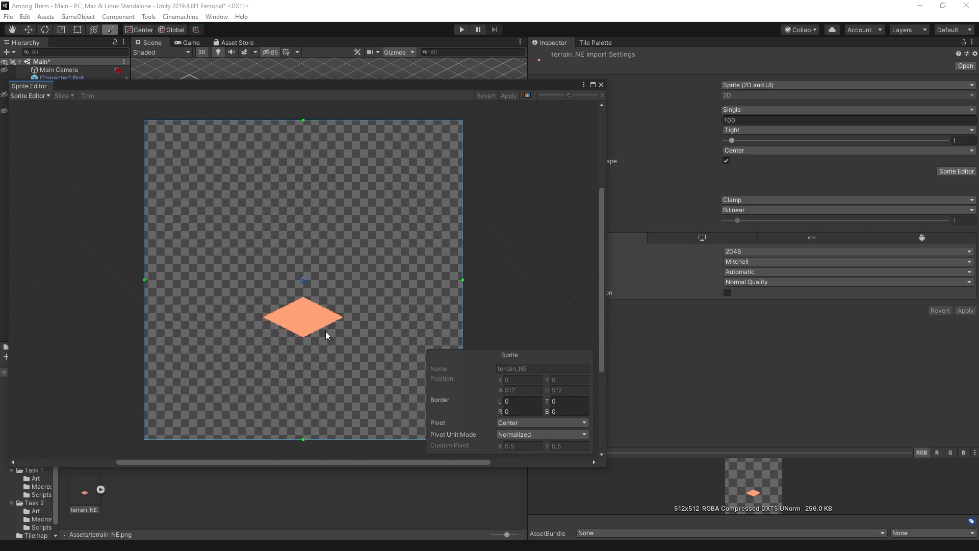
pyautogui.click(753, 109)
pyautogui.click(750, 132)
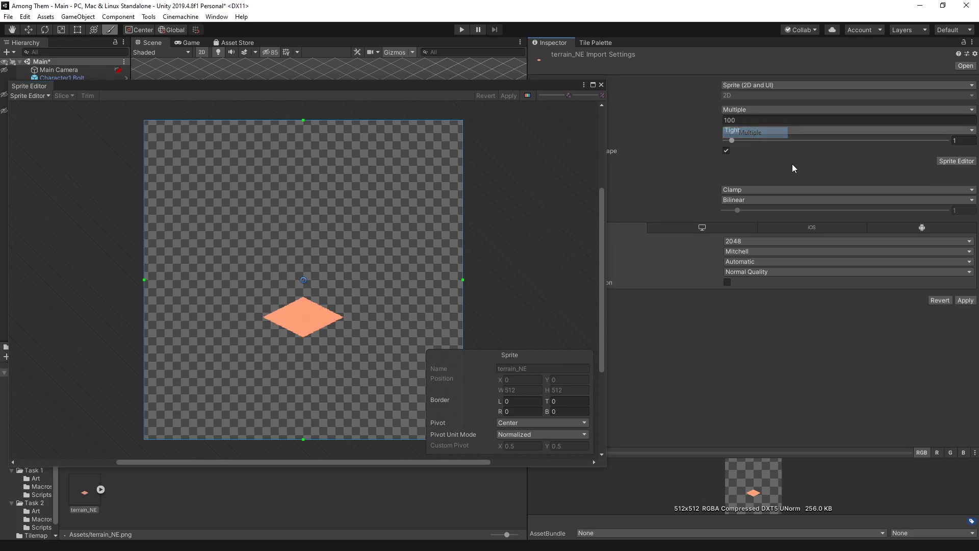
pyautogui.click(964, 300)
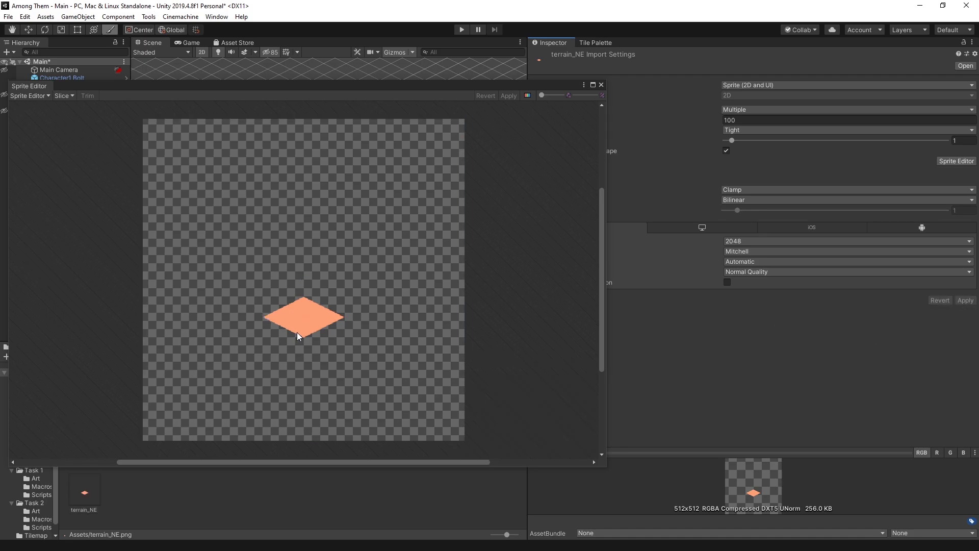
# Auto-slice the texture into the terrain_NE_0 diamond sprite and apply the slice.
pyautogui.click(64, 96)
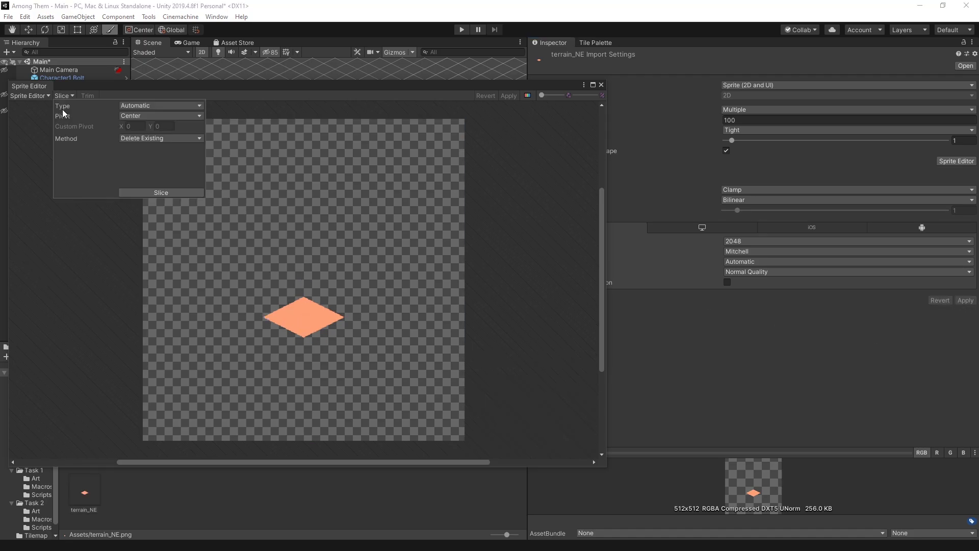
pyautogui.click(170, 193)
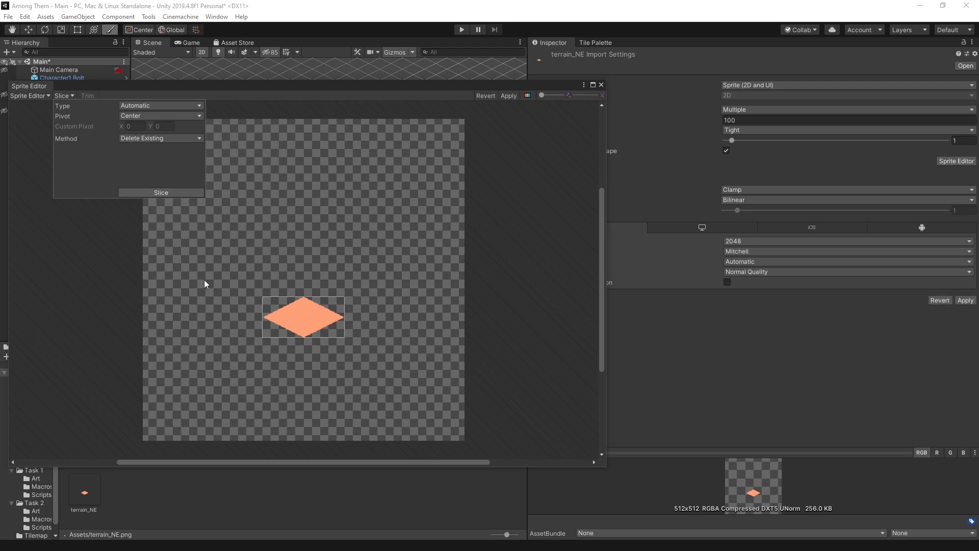
pyautogui.click(312, 326)
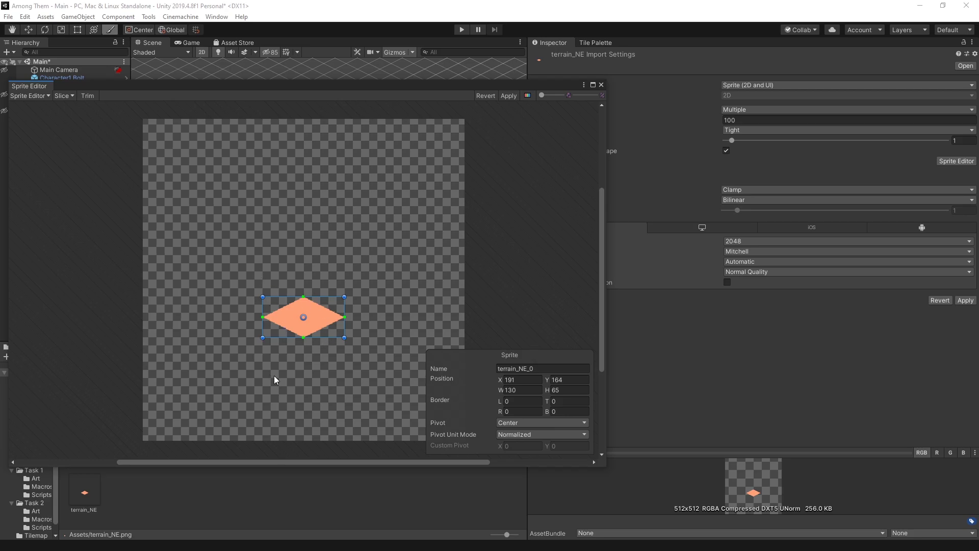
pyautogui.click(508, 96)
pyautogui.click(601, 85)
# Assign the sliced terrain_NE_0 sprite to the terrain_NE tile asset's Sprite field.
pyautogui.click(595, 43)
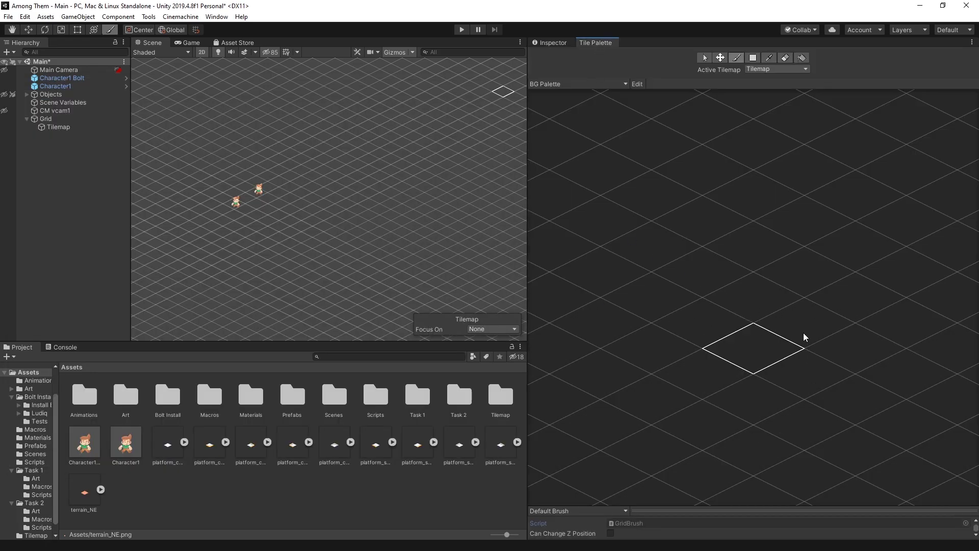
pyautogui.doubleClick(500, 396)
pyautogui.click(123, 400)
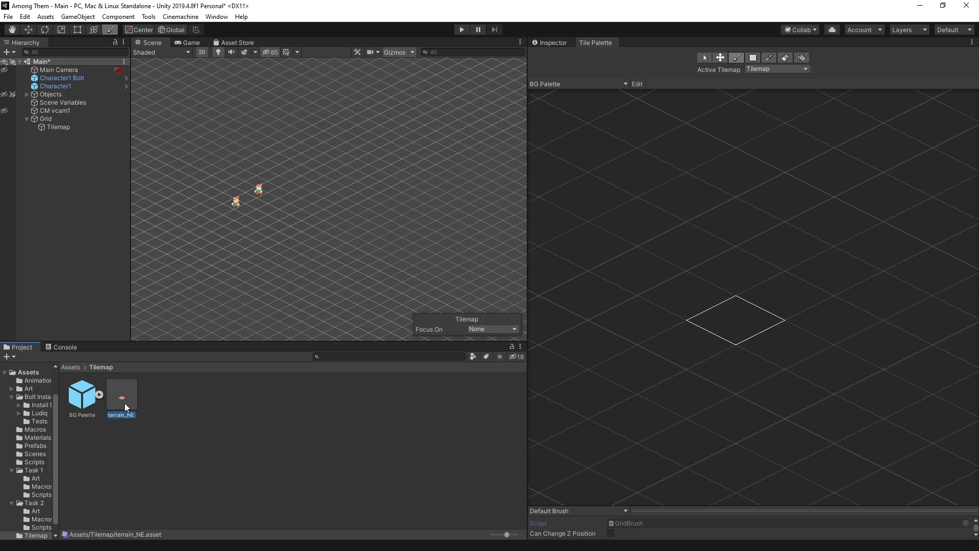
pyautogui.click(553, 44)
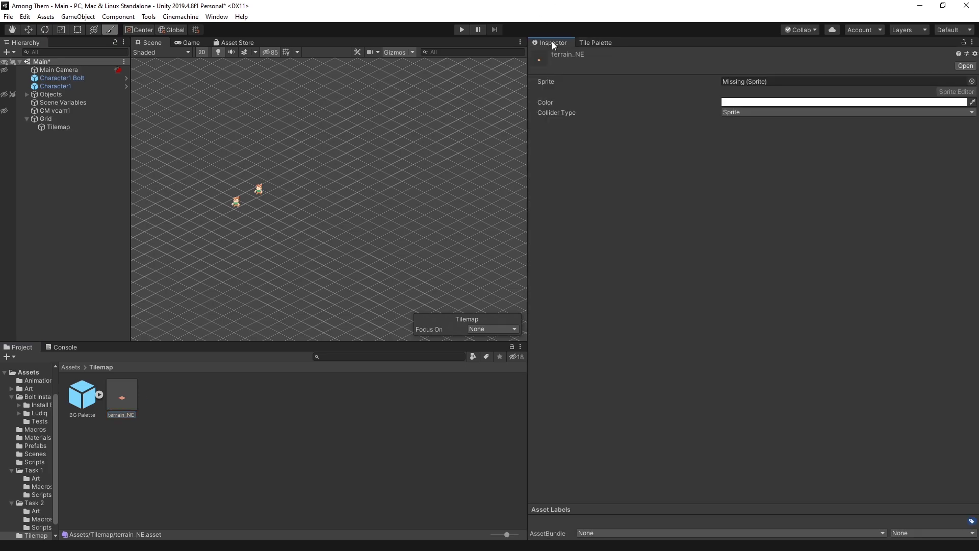
pyautogui.click(71, 366)
pyautogui.click(100, 489)
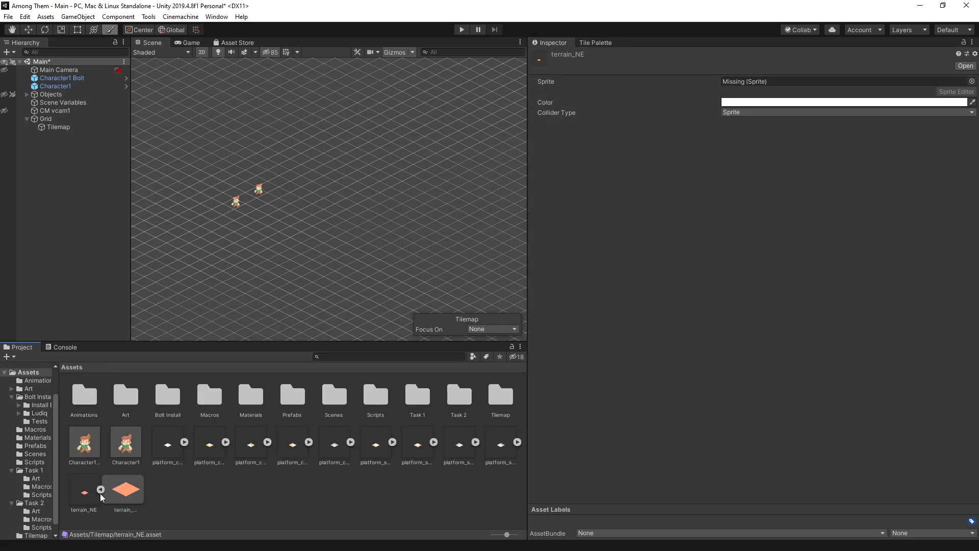
pyautogui.moveTo(123, 496); pyautogui.dragTo(788, 88)
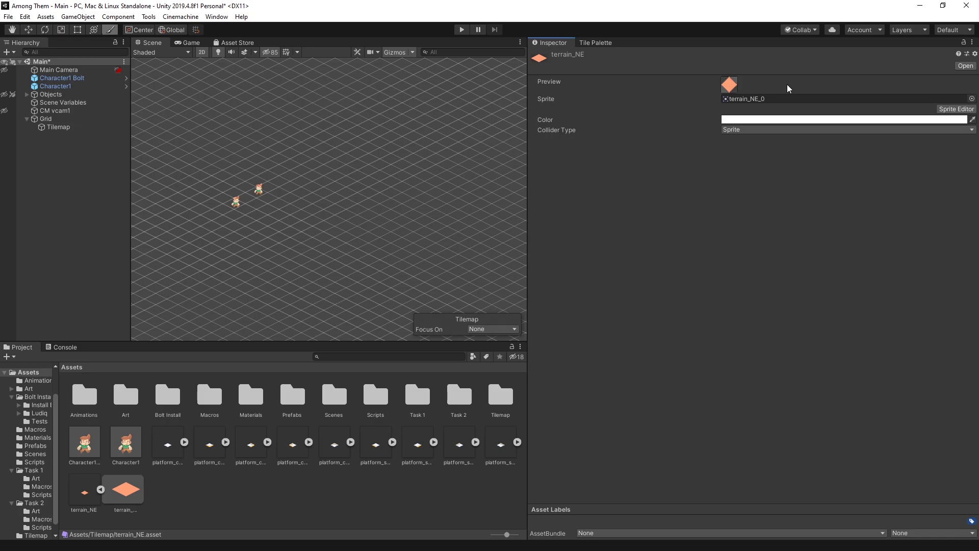
pyautogui.doubleClick(501, 396)
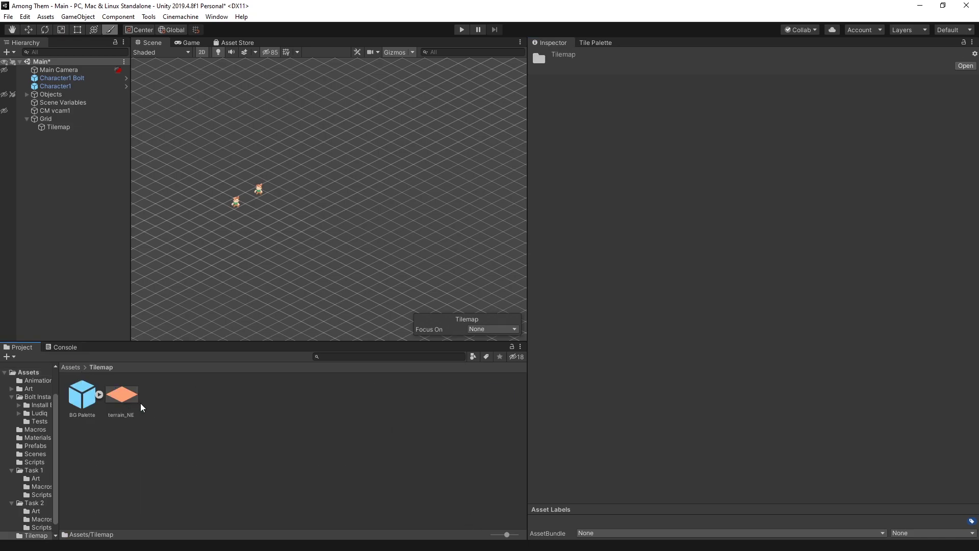
# Paint a few orange terrain_NE tiles near the characters from BG Palette, then undo them.
pyautogui.click(71, 368)
pyautogui.click(603, 44)
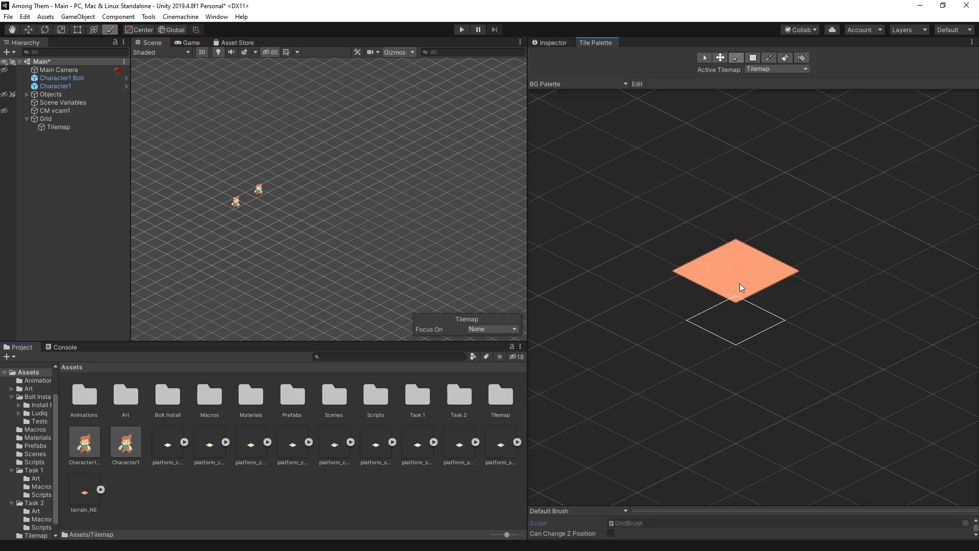
pyautogui.click(737, 276)
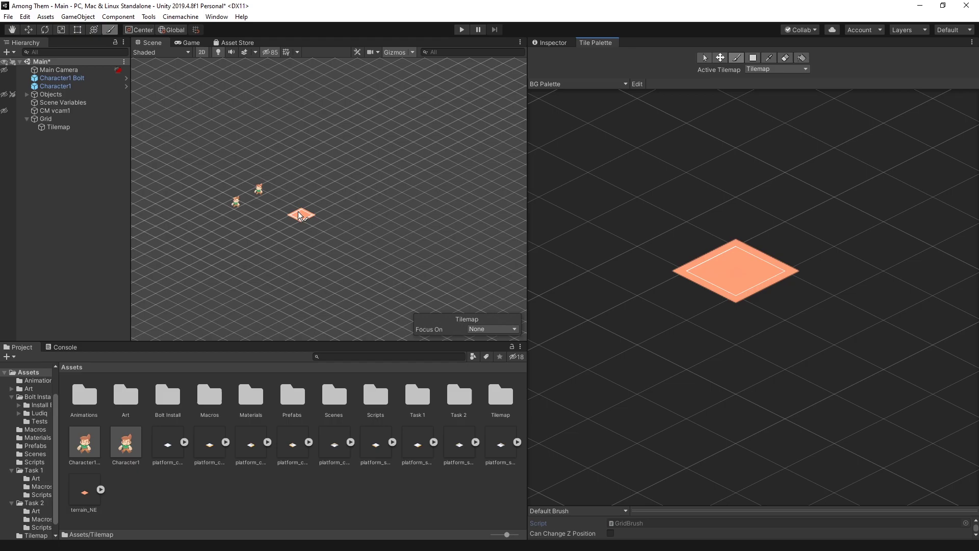
pyautogui.moveTo(239, 240)
pyautogui.mouseDown()
pyautogui.moveTo(262, 186)
pyautogui.moveTo(236, 201)
pyautogui.moveTo(429, 199)
pyautogui.moveTo(380, 221)
pyautogui.mouseUp()
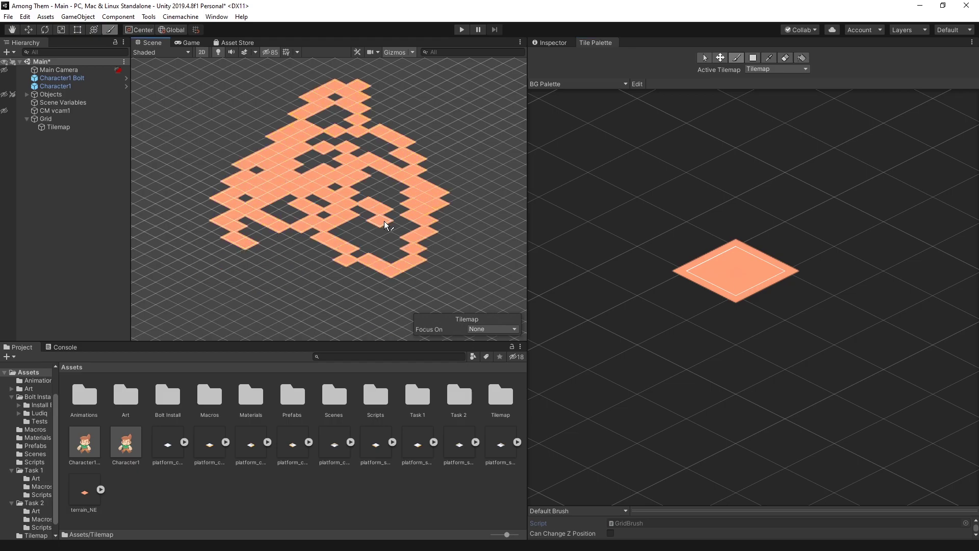
pyautogui.hotkey('ctrl', 'z')
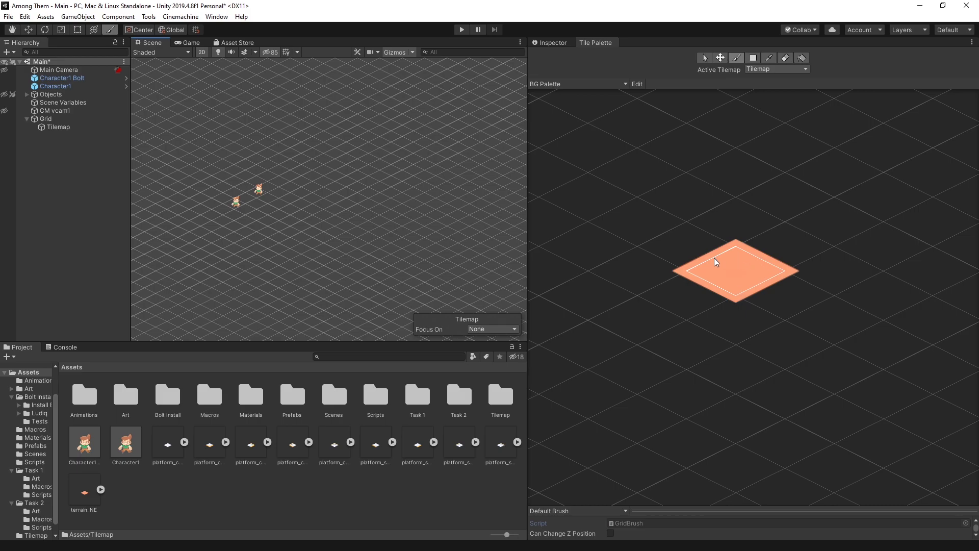
# Set terrain_NE's Pixels Per Unit to 128 and apply it so its palette tile shrinks.
pyautogui.click(84, 491)
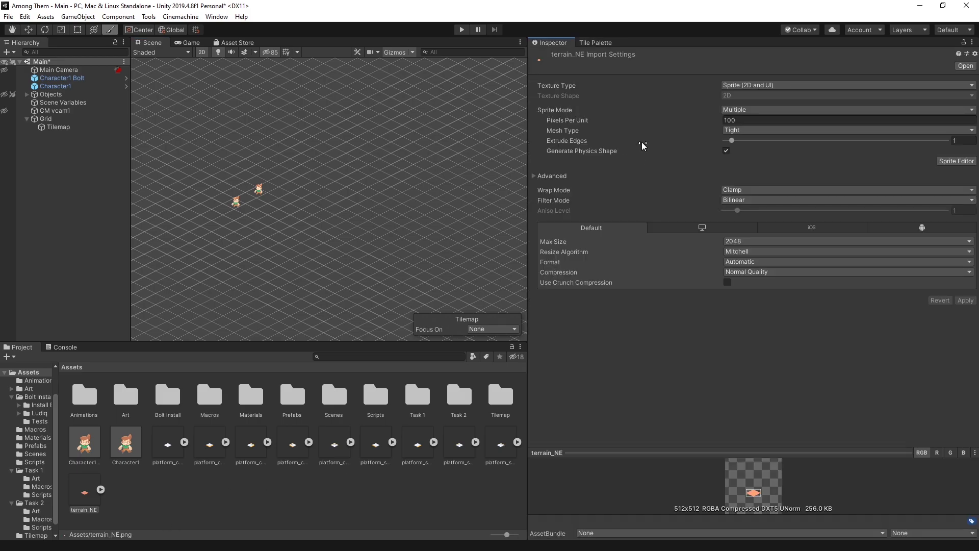
pyautogui.click(730, 120)
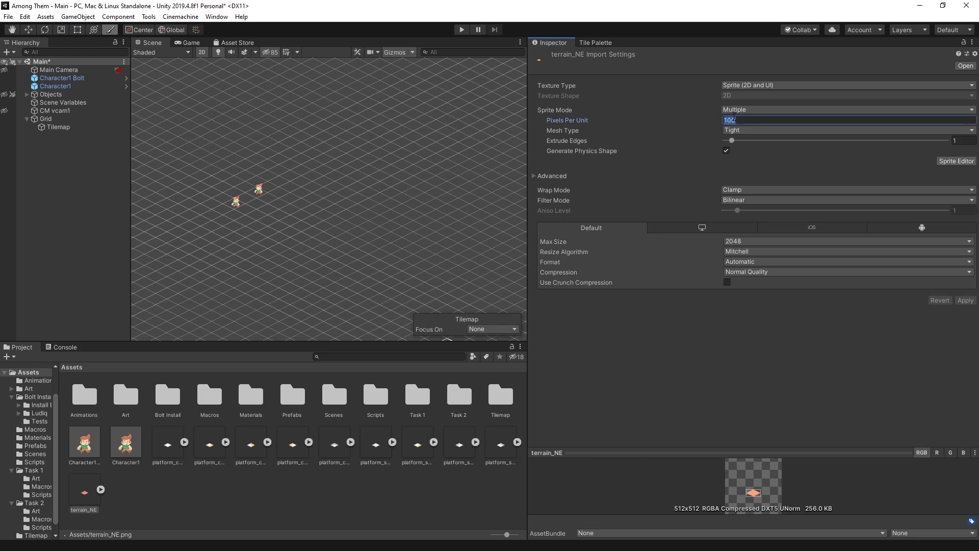
pyautogui.write('128')
pyautogui.click(965, 301)
pyautogui.click(596, 43)
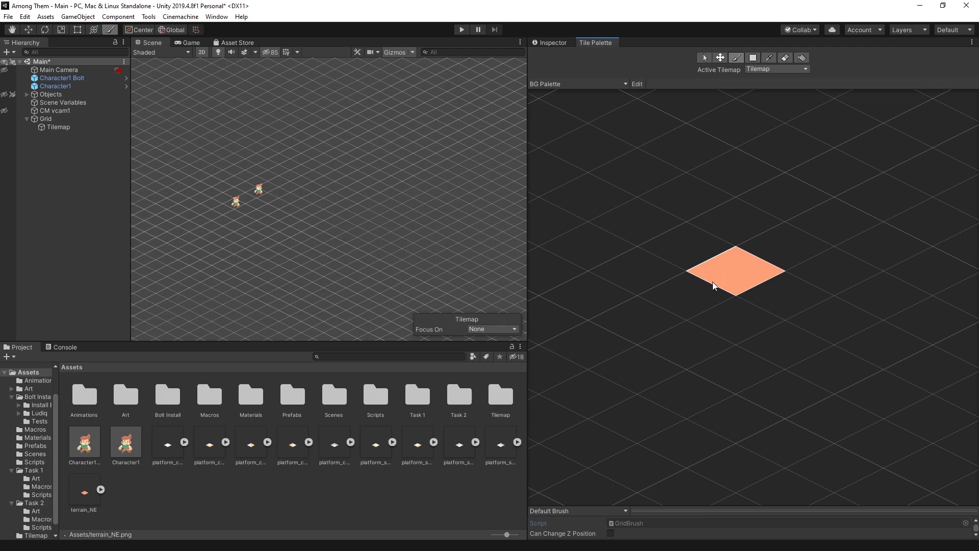
# Paint a few orange tile strokes across the grid, undo them, then redo them.
pyautogui.moveTo(268, 247)
pyautogui.mouseDown()
pyautogui.moveTo(233, 249)
pyautogui.moveTo(378, 181)
pyautogui.moveTo(355, 246)
pyautogui.moveTo(303, 227)
pyautogui.moveTo(298, 194)
pyautogui.moveTo(257, 213)
pyautogui.moveTo(288, 218)
pyautogui.moveTo(306, 206)
pyautogui.moveTo(253, 248)
pyautogui.mouseUp()
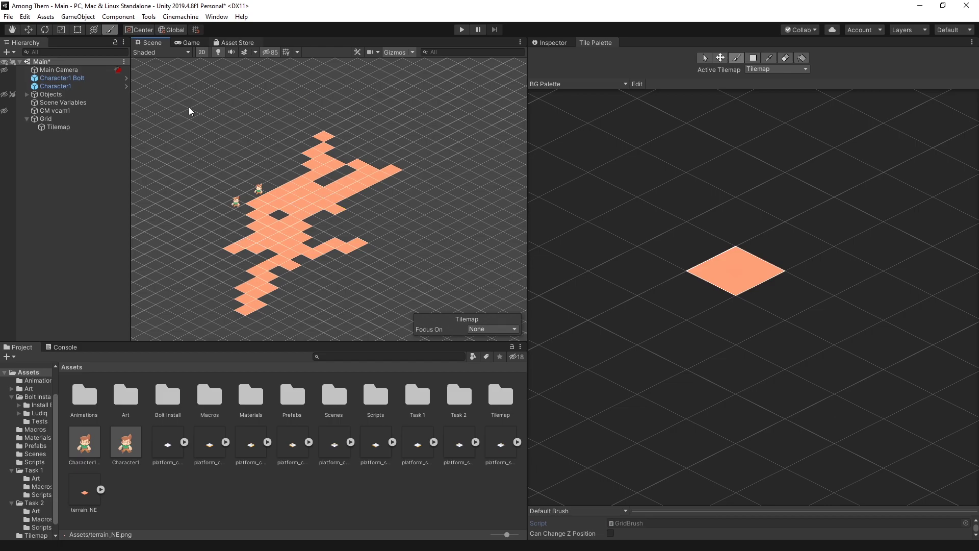
pyautogui.hotkey('ctrl', 'z')
pyautogui.hotkey('ctrl', 'z')
pyautogui.hotkey('ctrl', 'z')
pyautogui.hotkey('ctrl', 'z')
pyautogui.hotkey('ctrl', 'z')
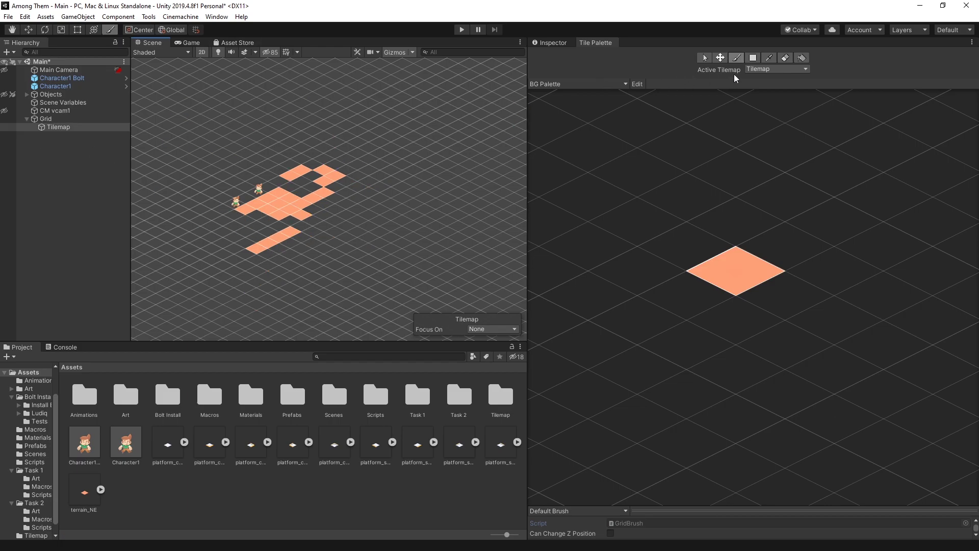
pyautogui.hotkey('ctrl', 'y')
pyautogui.hotkey('ctrl', 'y')
pyautogui.hotkey('ctrl', 'y')
pyautogui.hotkey('ctrl', 'y')
pyautogui.hotkey('ctrl', 'y')
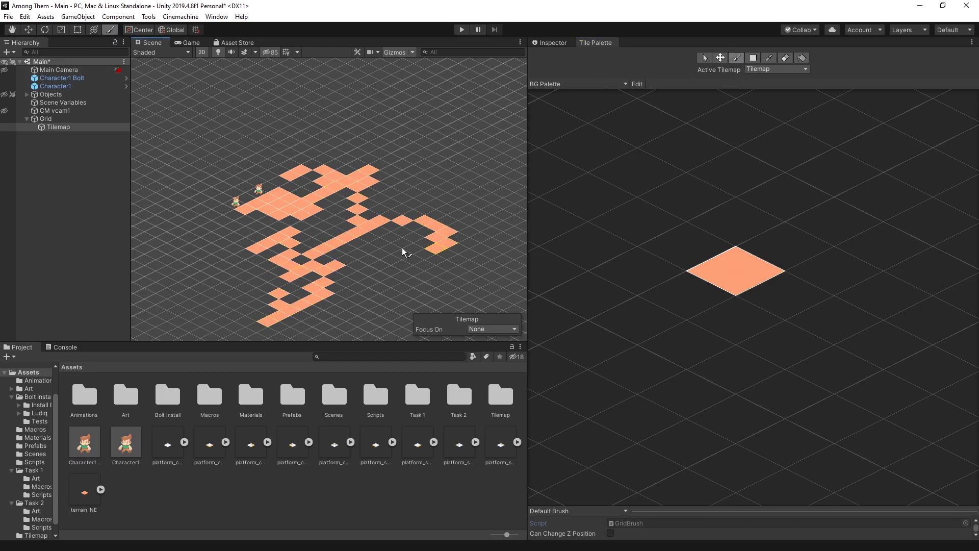
# Box-fill a large diamond of orange terrain tiles, undoing a trial flood fill.
pyautogui.click(753, 58)
pyautogui.moveTo(269, 96); pyautogui.dragTo(365, 311)
pyautogui.click(801, 58)
pyautogui.click(494, 232)
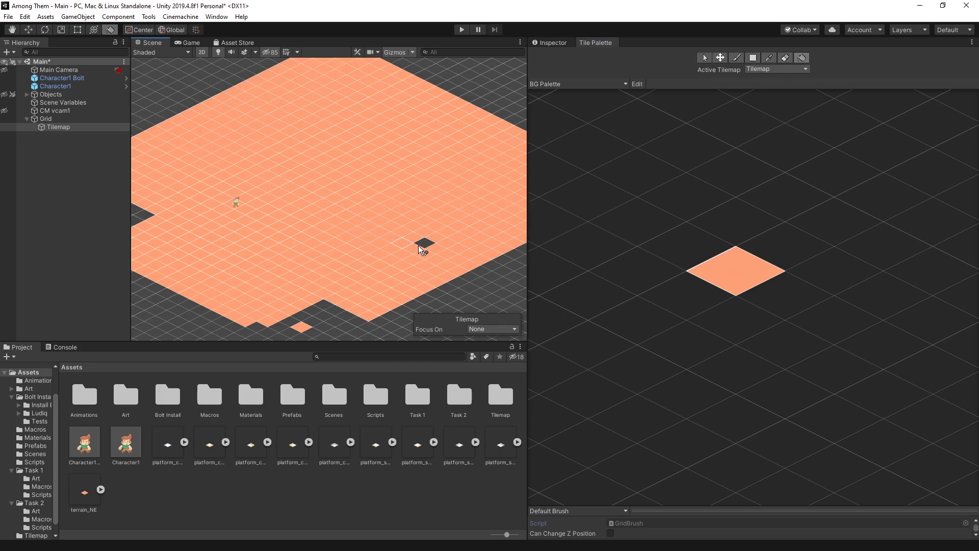
pyautogui.hotkey('ctrl', 'z')
pyautogui.press('b')
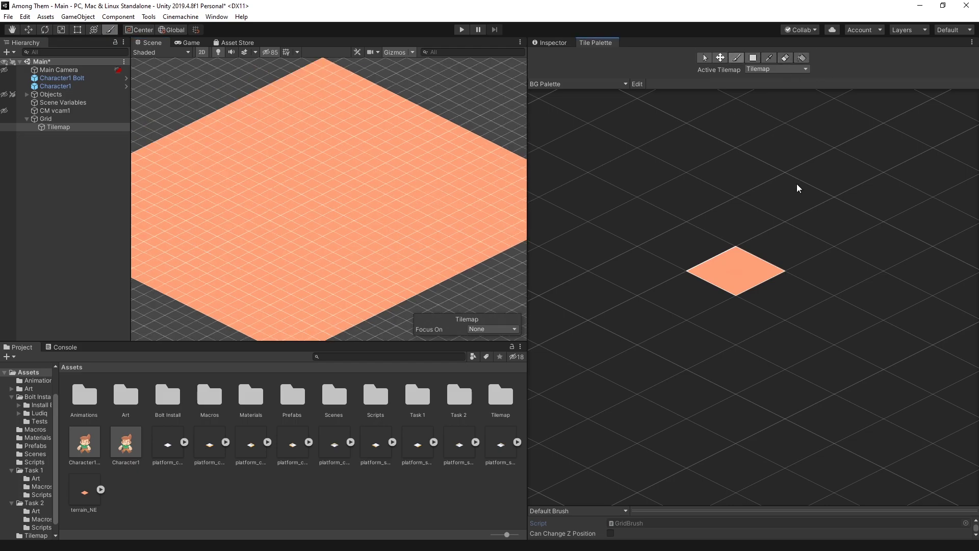
# Set the nine selected platform textures to Multiple sprite mode at 128 pixels per unit.
pyautogui.click(173, 462)
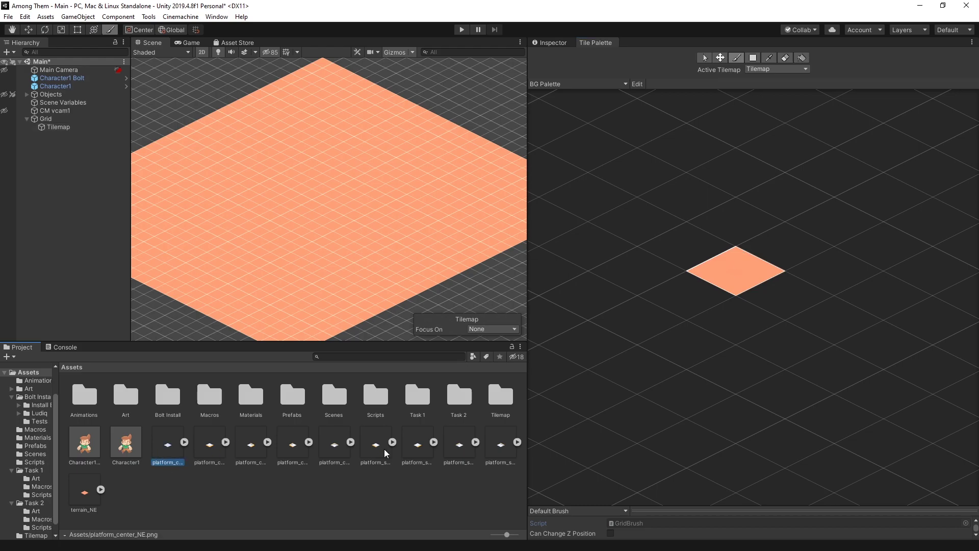
pyautogui.keyDown('shift'); pyautogui.click(500, 444); pyautogui.keyUp('shift')
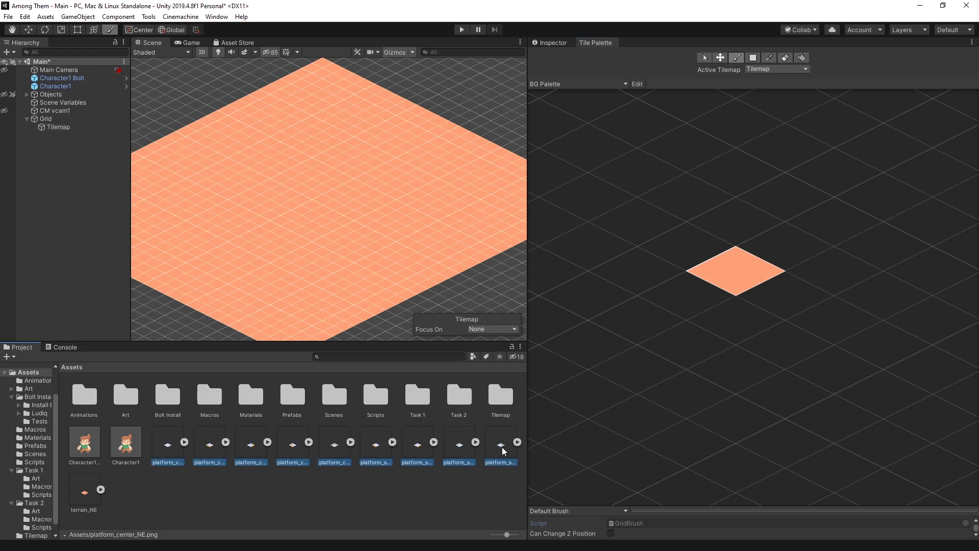
pyautogui.click(559, 44)
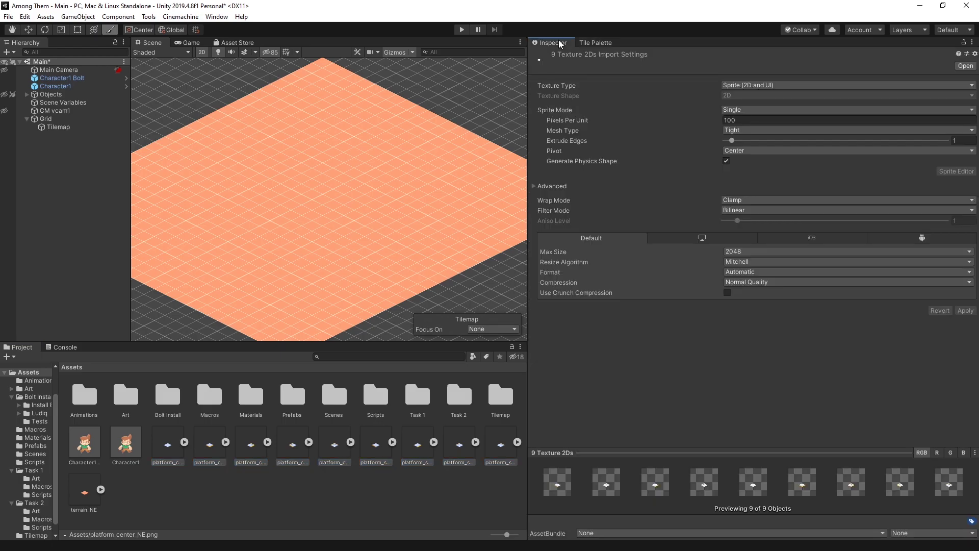
pyautogui.click(742, 110)
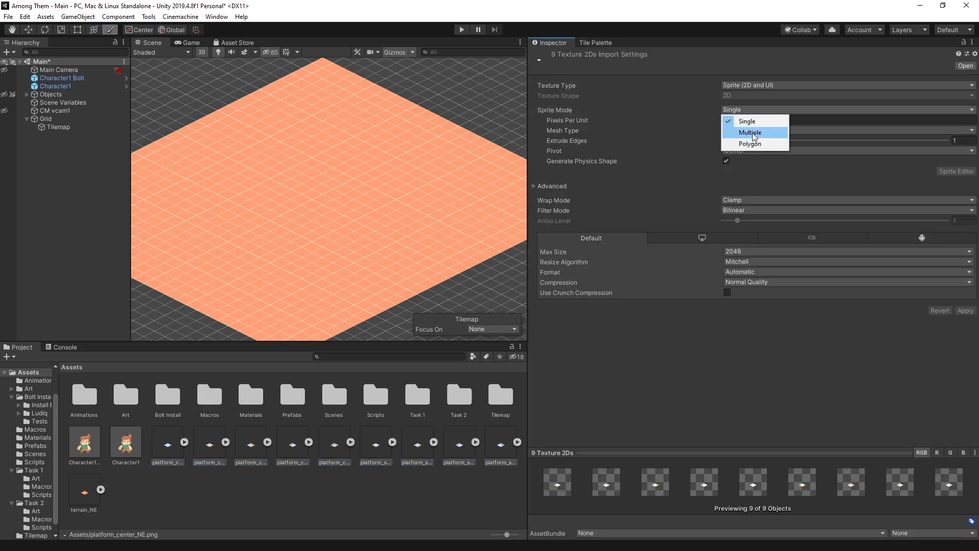
pyautogui.click(744, 129)
pyautogui.click(739, 119)
pyautogui.write('128')
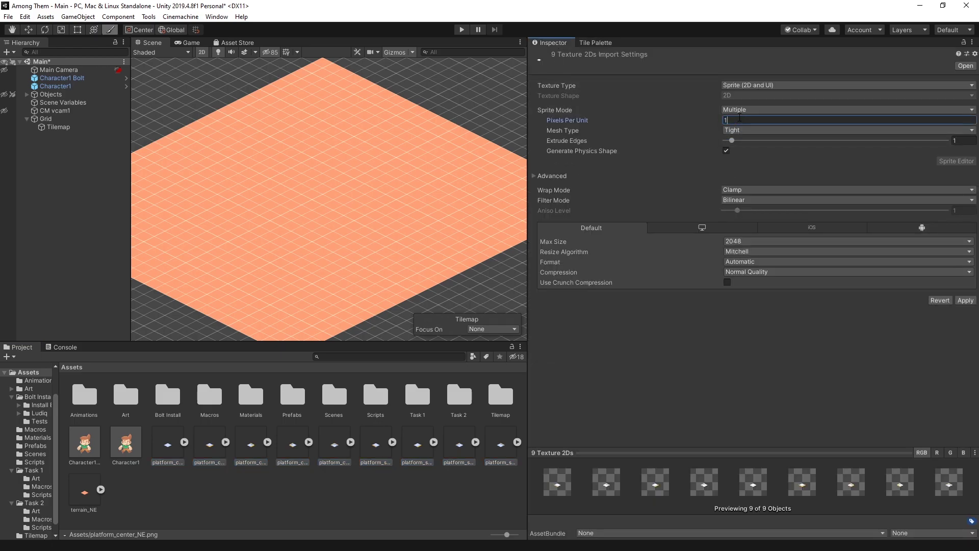
pyautogui.click(966, 300)
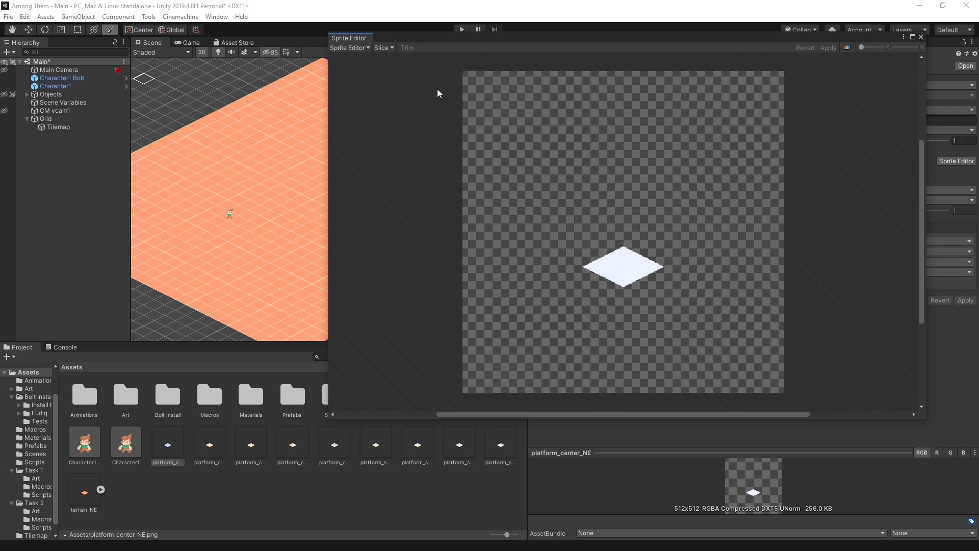
# Slice platform_center_NE and the next two platform textures into single sprites and apply.
pyautogui.click(383, 48)
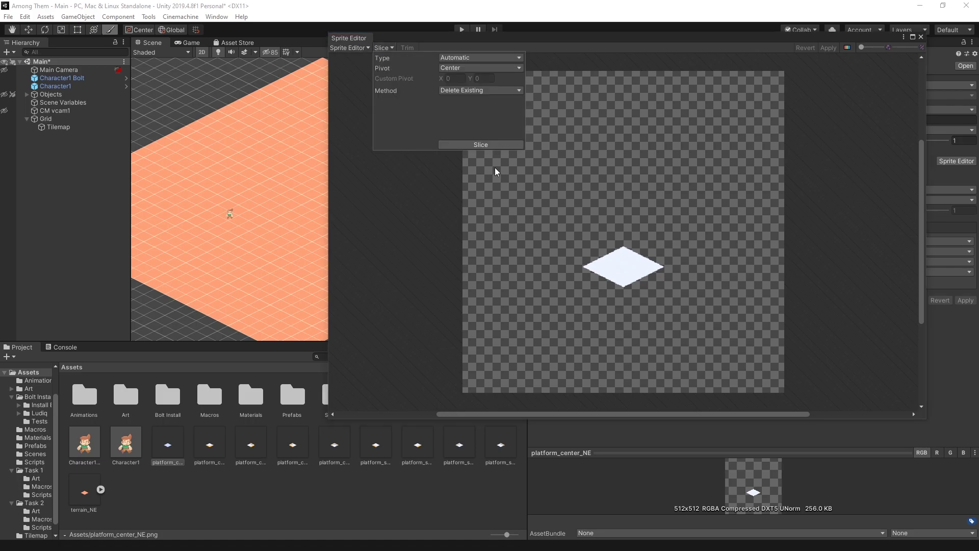
pyautogui.click(483, 144)
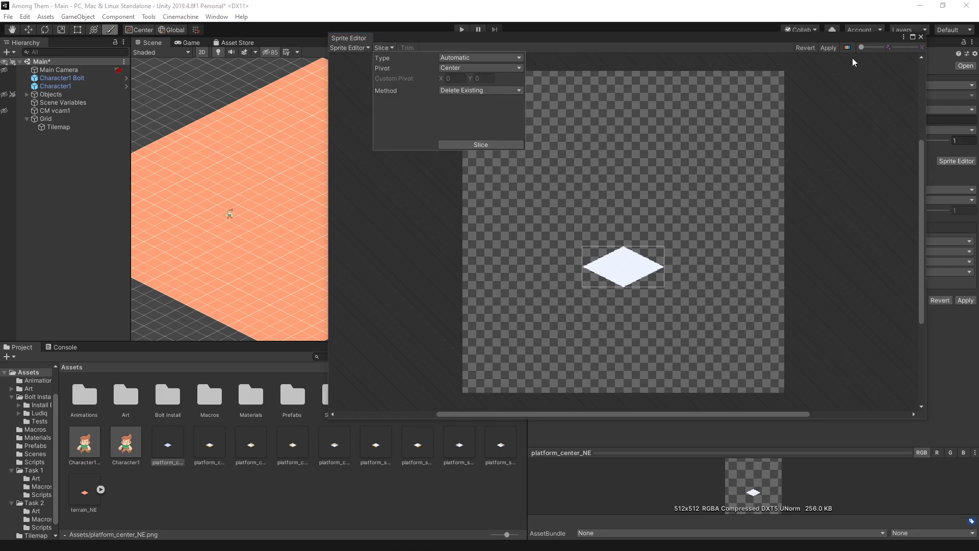
pyautogui.click(828, 48)
pyautogui.click(623, 266)
pyautogui.click(210, 446)
pyautogui.click(384, 47)
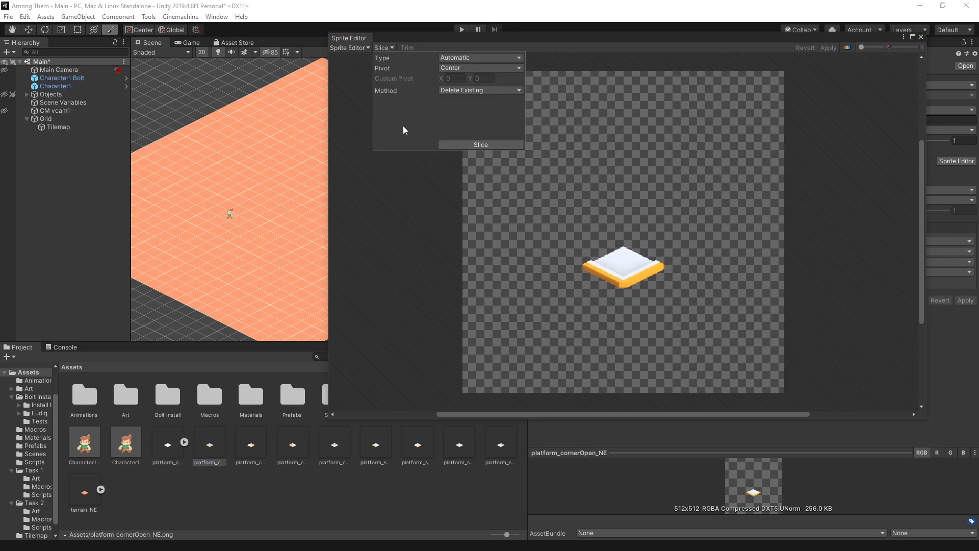
pyautogui.click(481, 144)
pyautogui.click(828, 47)
pyautogui.click(376, 445)
pyautogui.click(383, 47)
pyautogui.click(481, 144)
# Slice the remaining platform textures, from platform_cornerOpen_SW through platform_side_SW, then close the Sprite Editor.
pyautogui.click(623, 266)
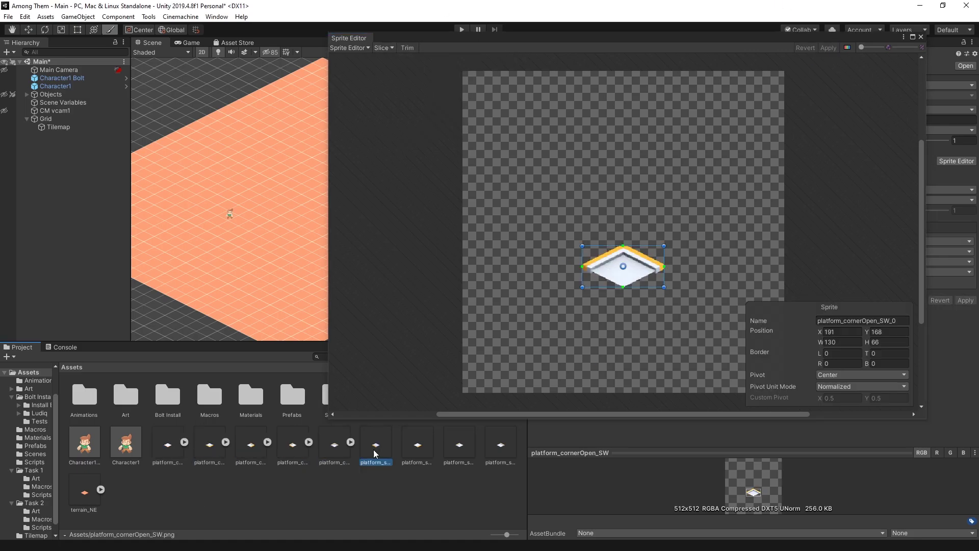
pyautogui.click(417, 446)
pyautogui.click(481, 144)
pyautogui.click(828, 47)
pyautogui.click(459, 445)
pyautogui.click(481, 145)
pyautogui.click(501, 445)
pyautogui.click(383, 47)
pyautogui.click(481, 144)
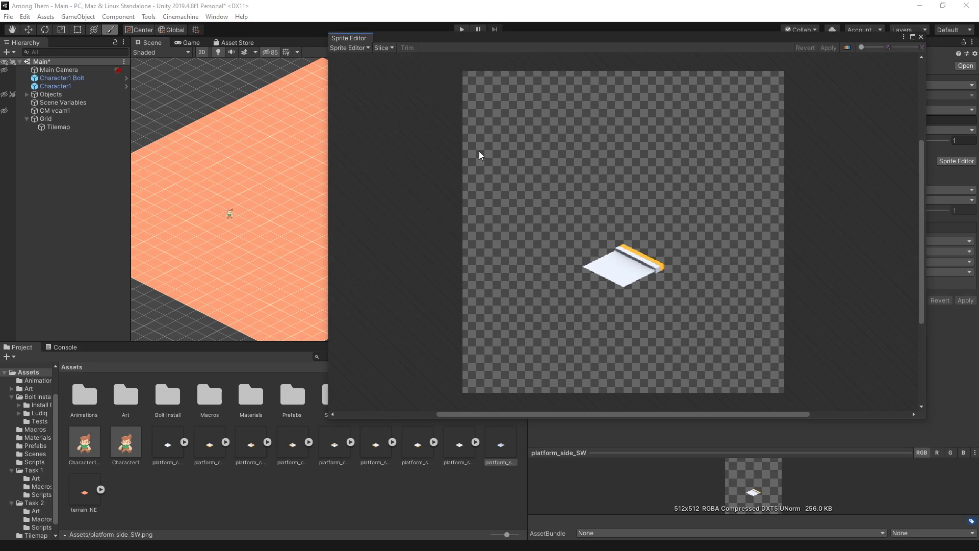
pyautogui.click(383, 47)
pyautogui.click(480, 144)
pyautogui.click(624, 266)
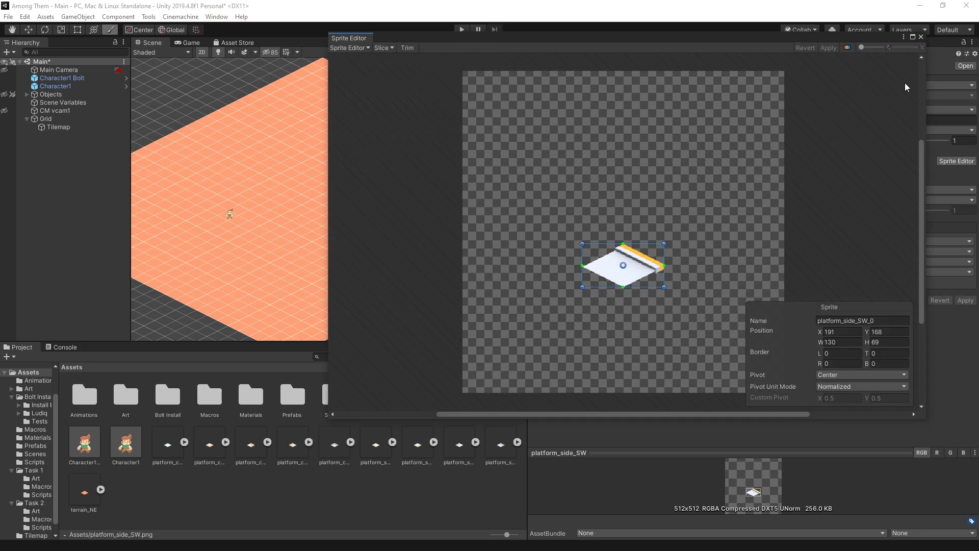
pyautogui.click(921, 37)
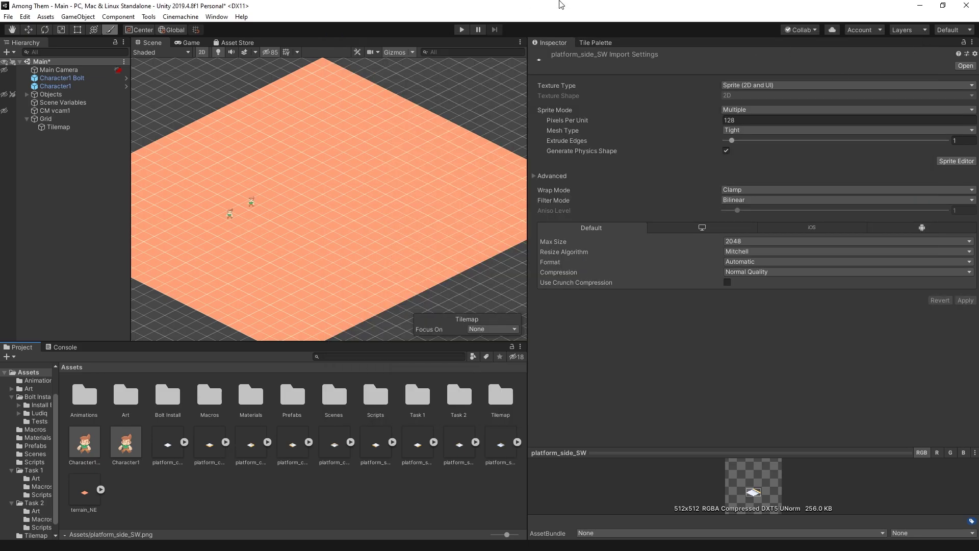
# Drag the nine platform sprites into the BG Palette, generating their tiles in the Tilemap folder.
pyautogui.click(593, 43)
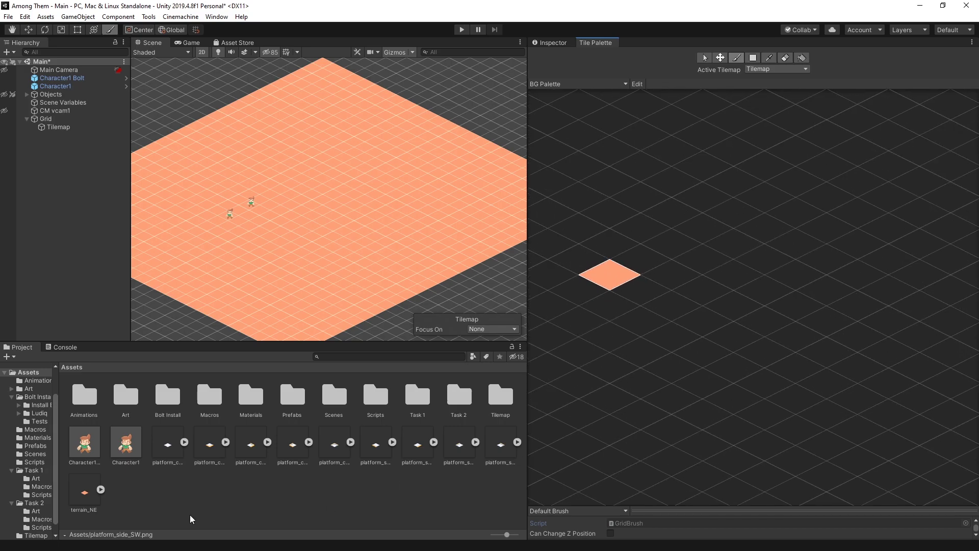
pyautogui.click(174, 441)
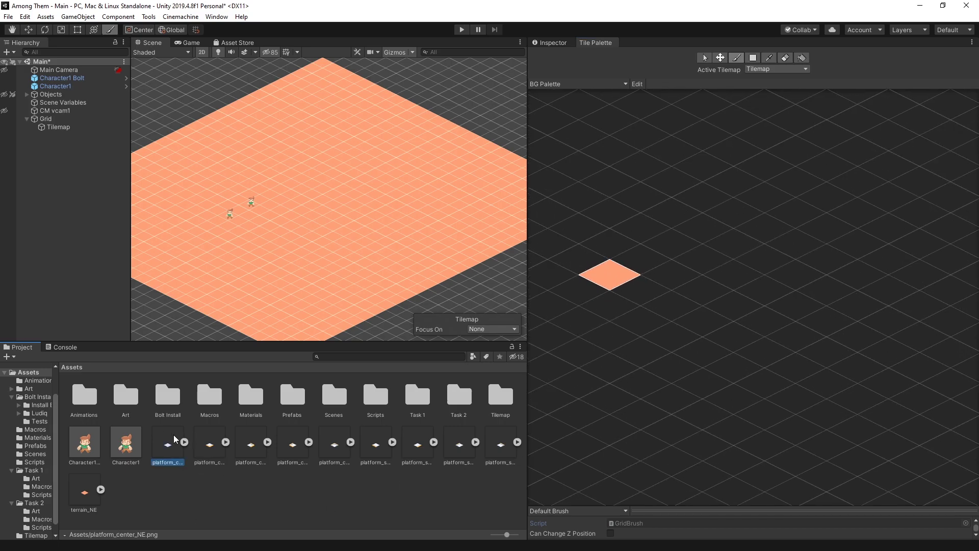
pyautogui.keyDown('shift'); pyautogui.click(511, 466); pyautogui.keyUp('shift')
pyautogui.moveTo(170, 444); pyautogui.dragTo(756, 343)
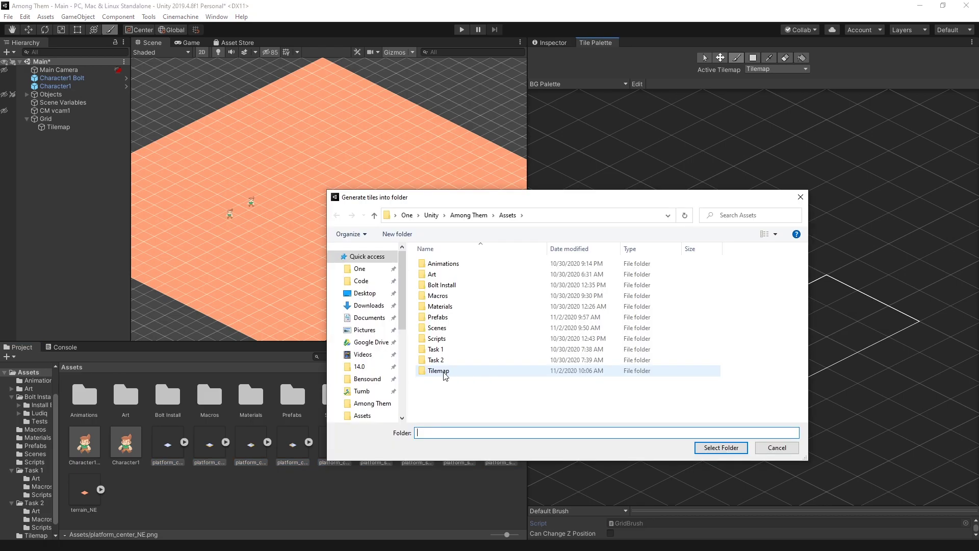
pyautogui.doubleClick(442, 370)
pyautogui.click(719, 448)
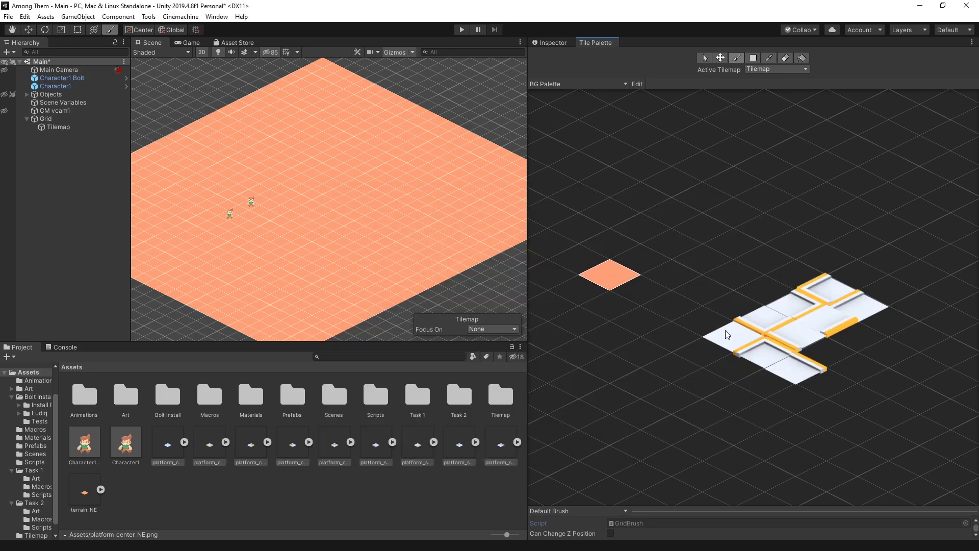
# Open the Tilemap folder and drop the first platform tiles into the palette.
pyautogui.moveTo(813, 375); pyautogui.dragTo(797, 319, button='middle')
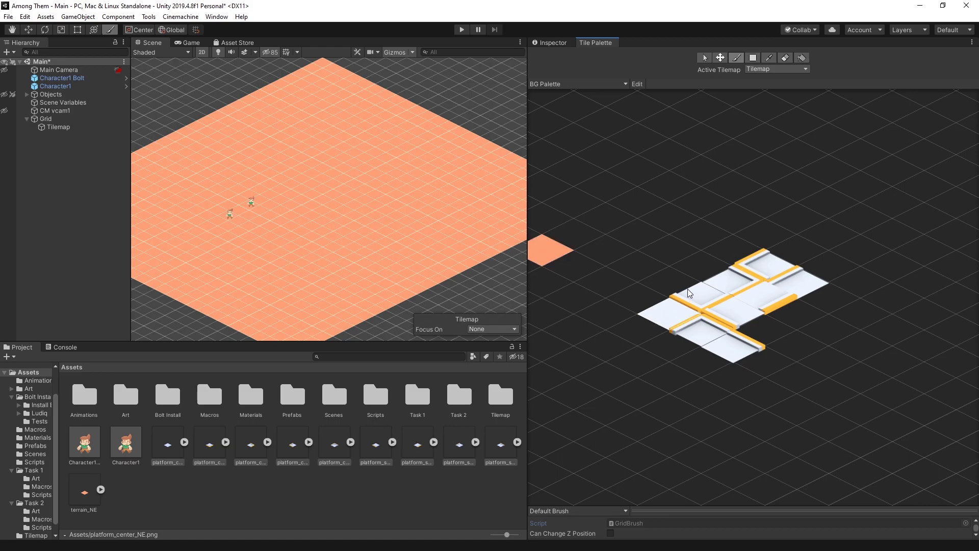
pyautogui.scroll(-1, 676, 253)
pyautogui.scroll(2, 666, 126)
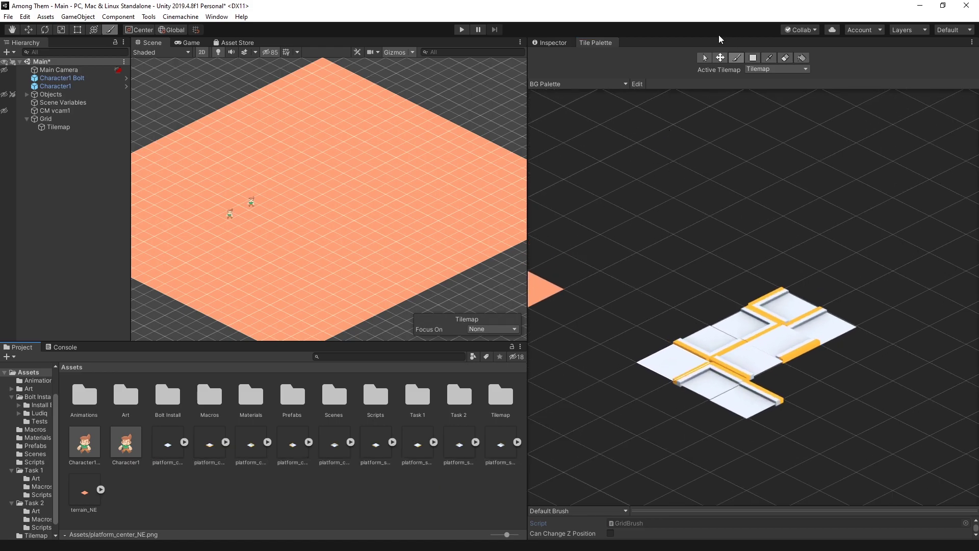
pyautogui.doubleClick(501, 401)
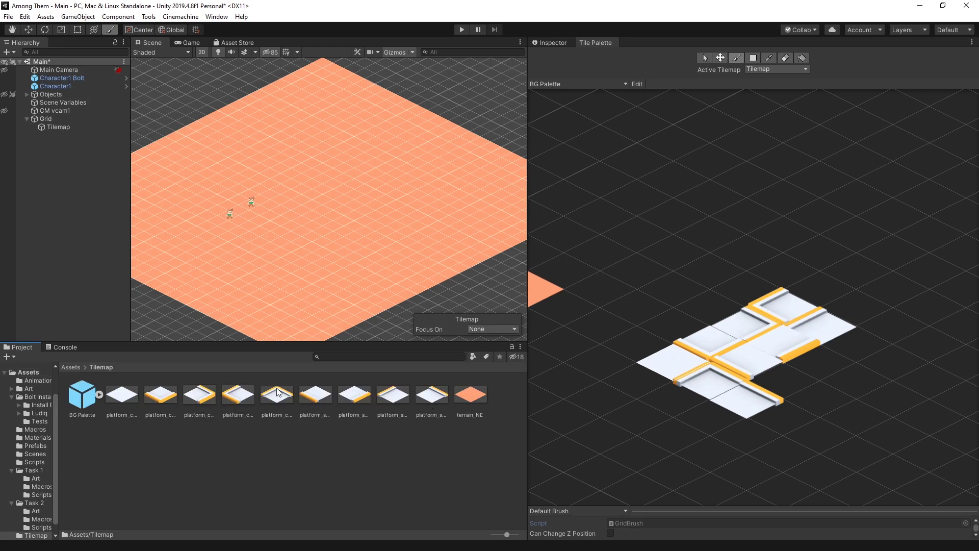
pyautogui.moveTo(260, 397); pyautogui.dragTo(665, 213)
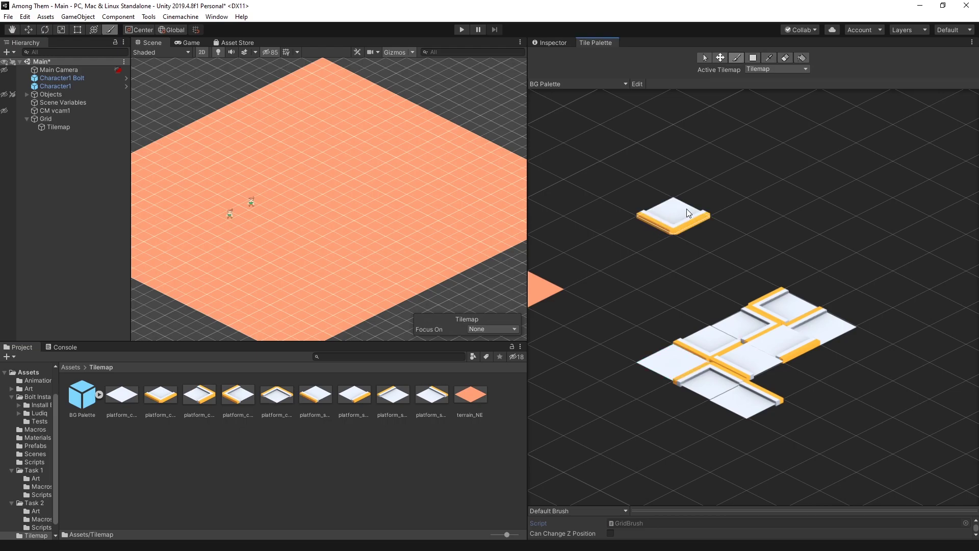
pyautogui.scroll(3, 667, 139)
pyautogui.moveTo(770, 225); pyautogui.dragTo(771, 226)
# Fill the left, top, right and remaining rim cells plus the centre tile to complete the square.
pyautogui.moveTo(225, 393); pyautogui.dragTo(580, 219)
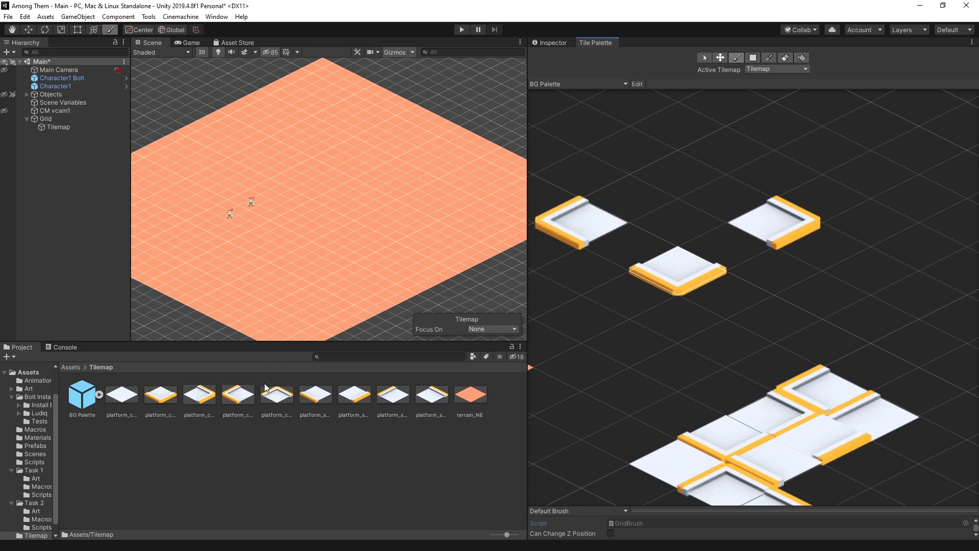
pyautogui.moveTo(285, 400); pyautogui.dragTo(680, 173)
pyautogui.moveTo(618, 261); pyautogui.dragTo(618, 262)
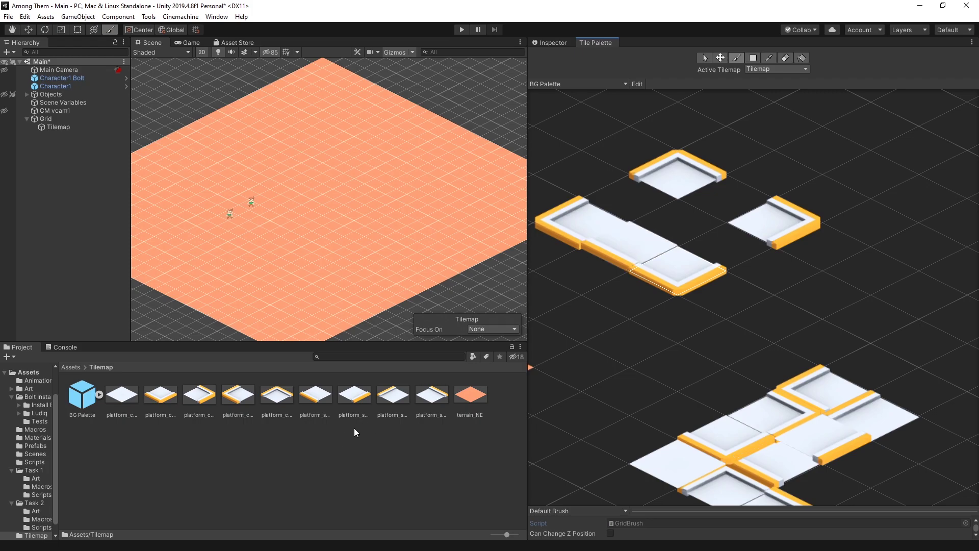
pyautogui.moveTo(371, 394); pyautogui.dragTo(724, 247)
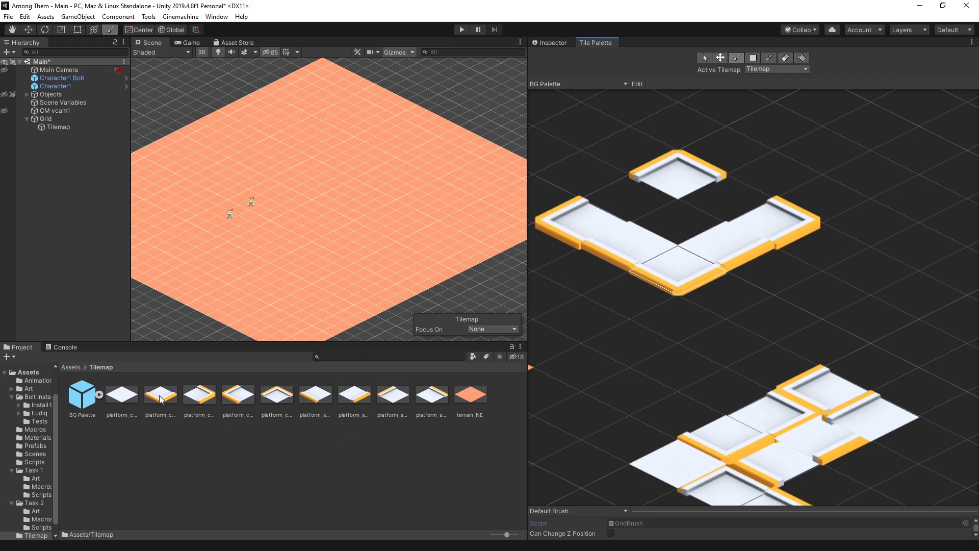
pyautogui.moveTo(370, 402); pyautogui.dragTo(617, 197)
pyautogui.moveTo(678, 226); pyautogui.dragTo(717, 208)
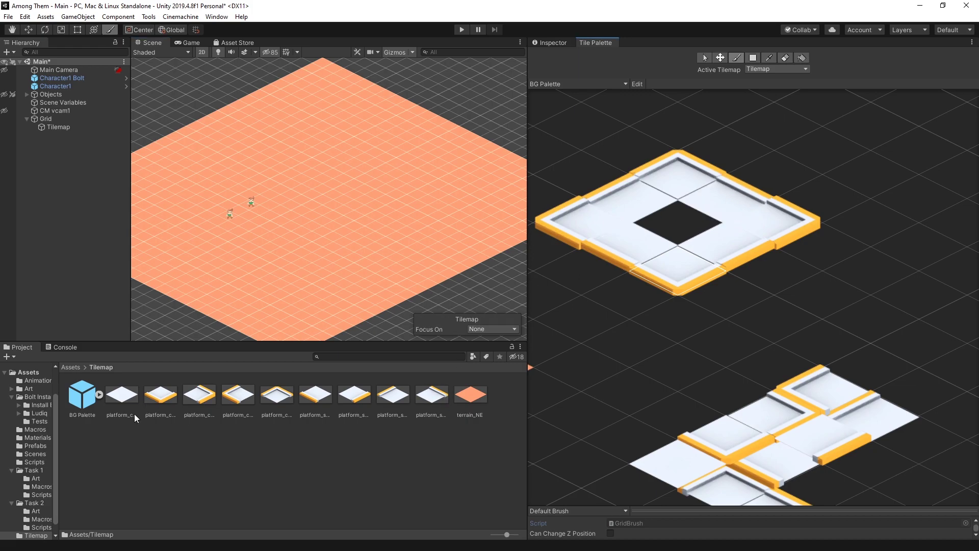
pyautogui.moveTo(124, 397); pyautogui.dragTo(669, 221)
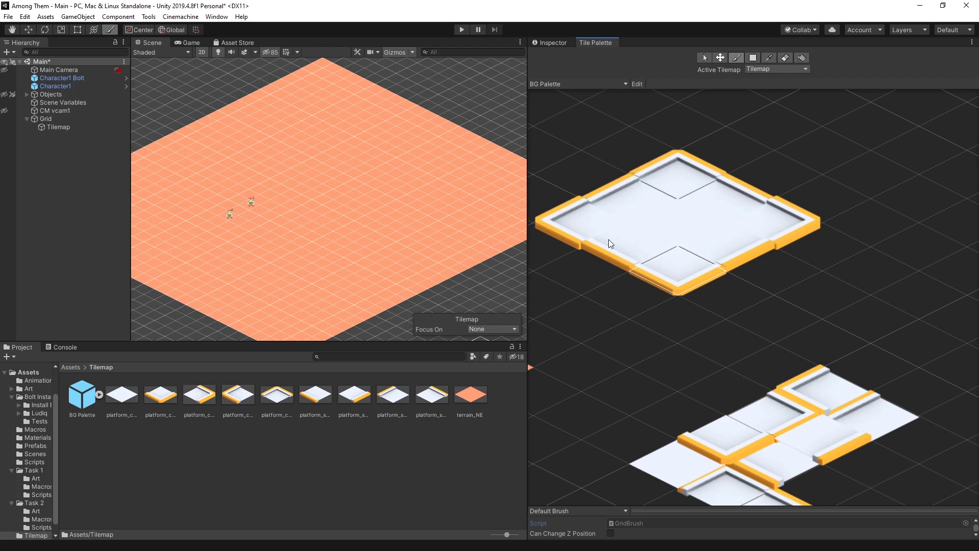
pyautogui.click(161, 395)
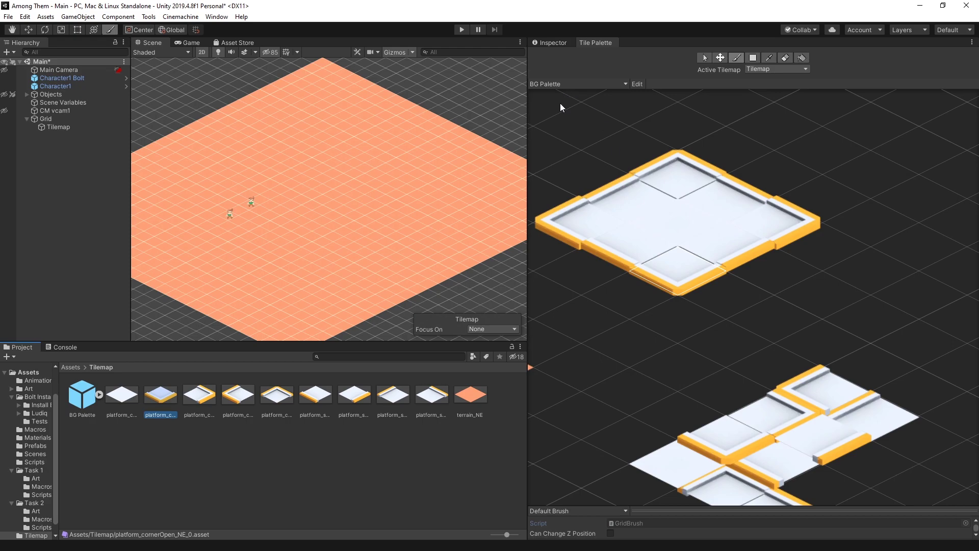
pyautogui.click(674, 217)
# Give platform_cornerOpen_NE a custom pixel-unit pivot with Y 31.6 and apply it.
pyautogui.click(68, 370)
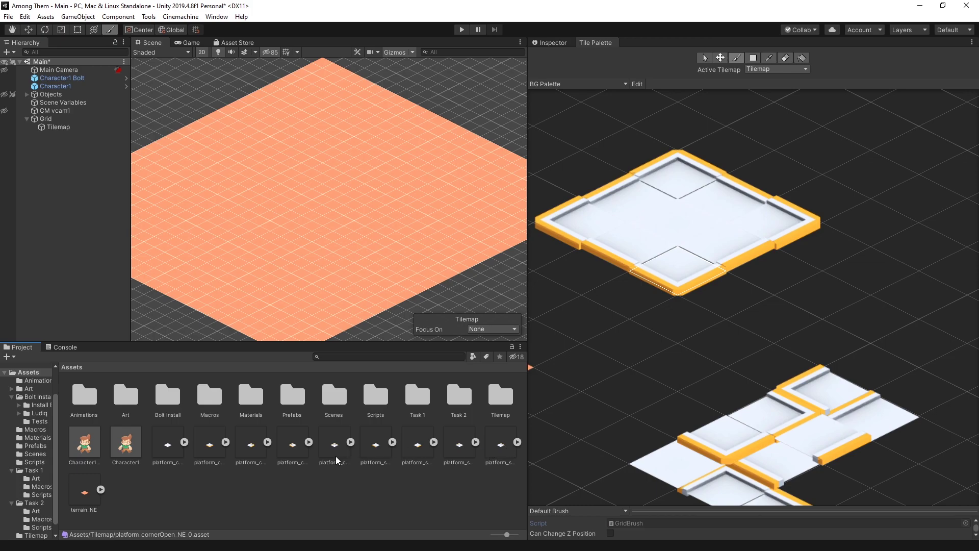
pyautogui.click(210, 445)
pyautogui.click(550, 42)
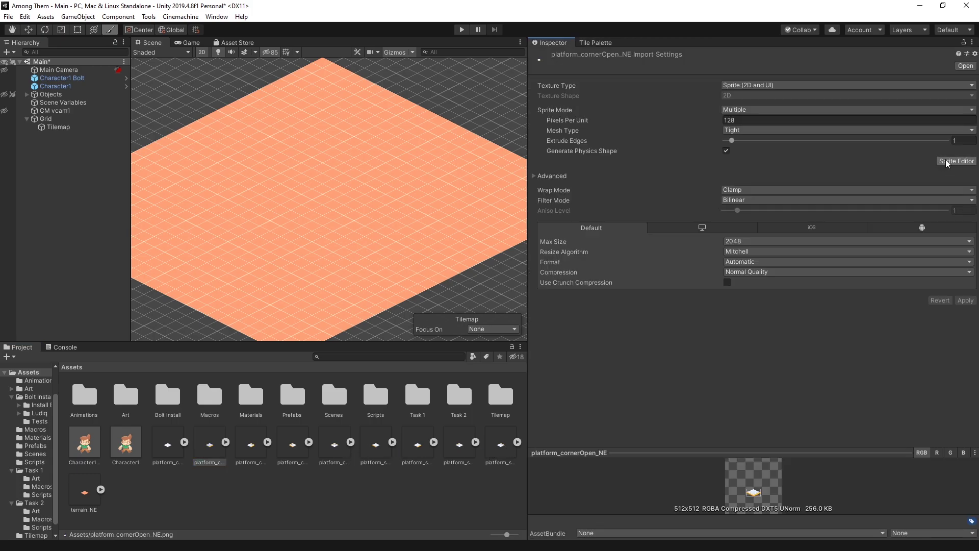
pyautogui.click(946, 161)
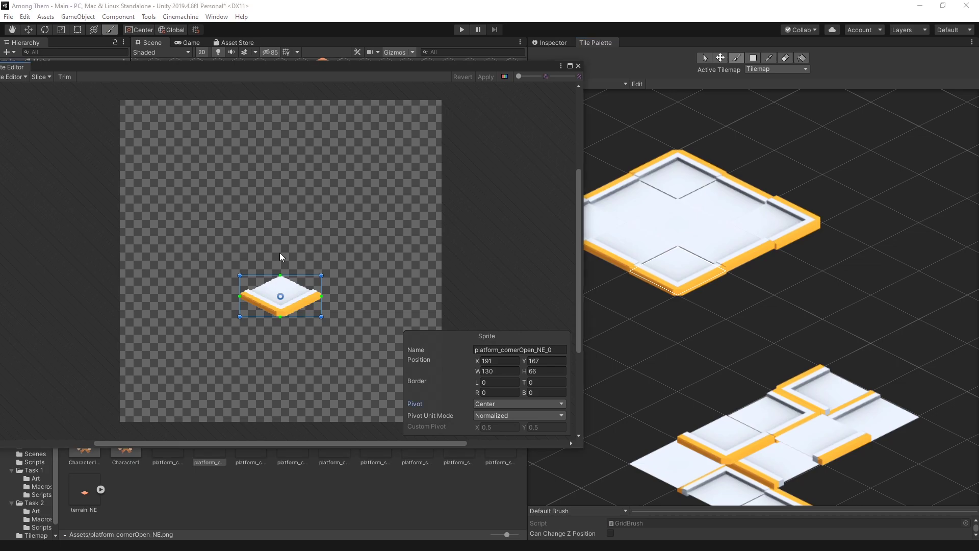
pyautogui.click(490, 416)
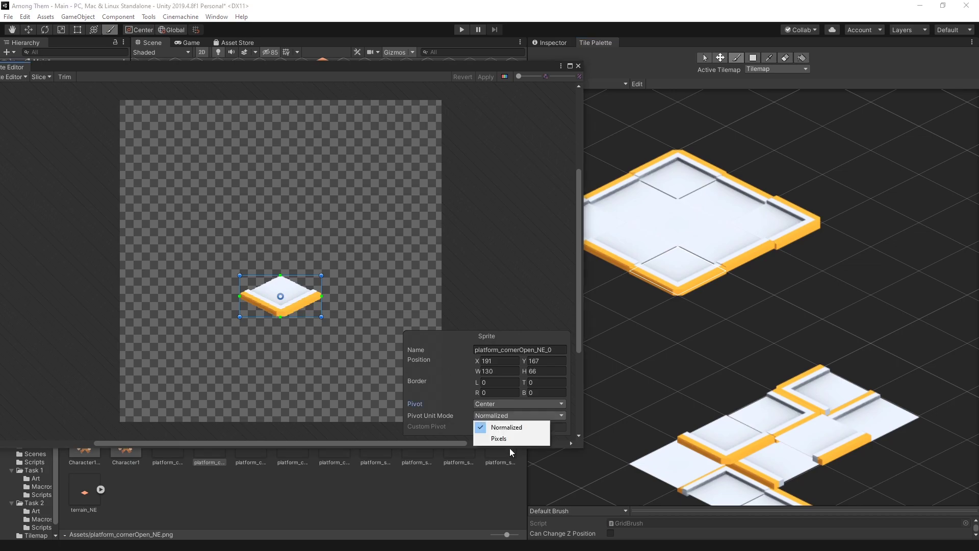
pyautogui.click(492, 440)
pyautogui.click(503, 405)
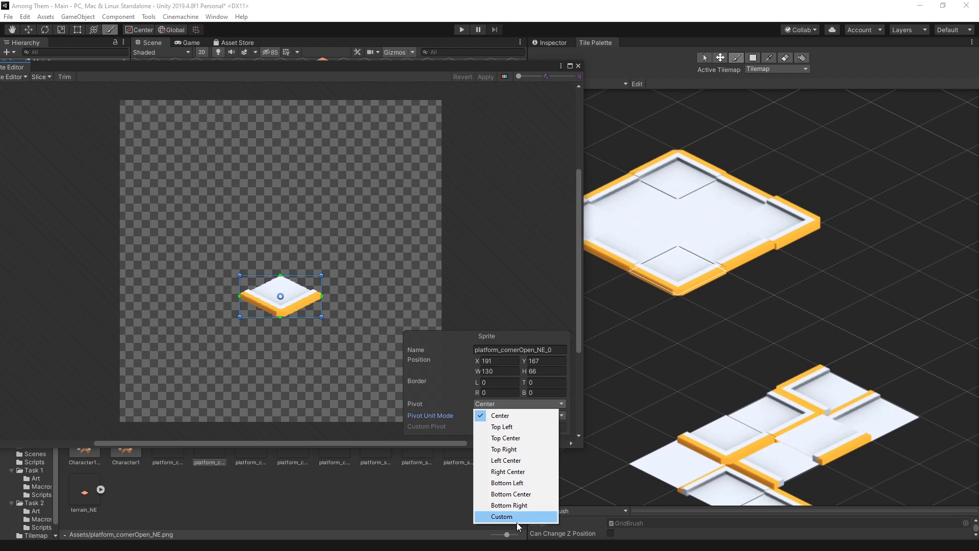
pyautogui.click(503, 517)
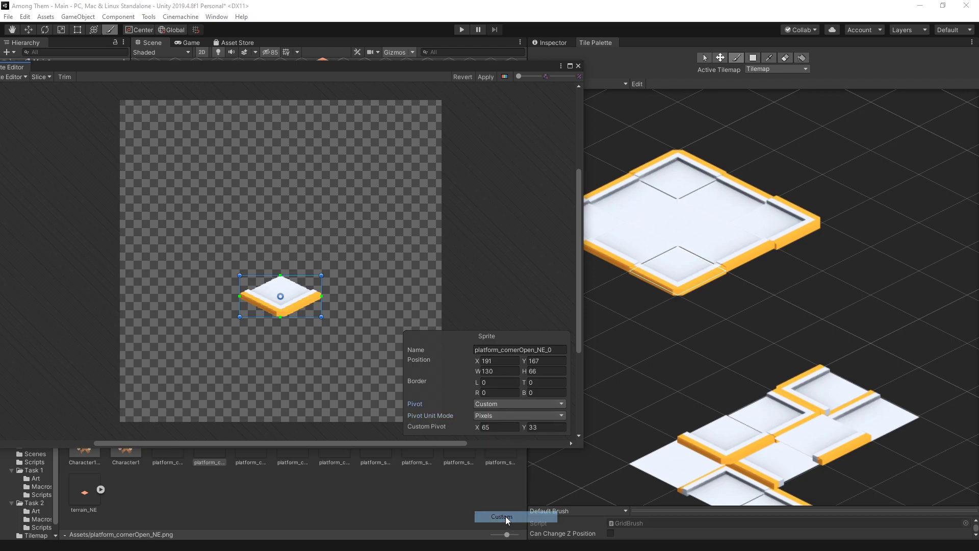
pyautogui.click(529, 427)
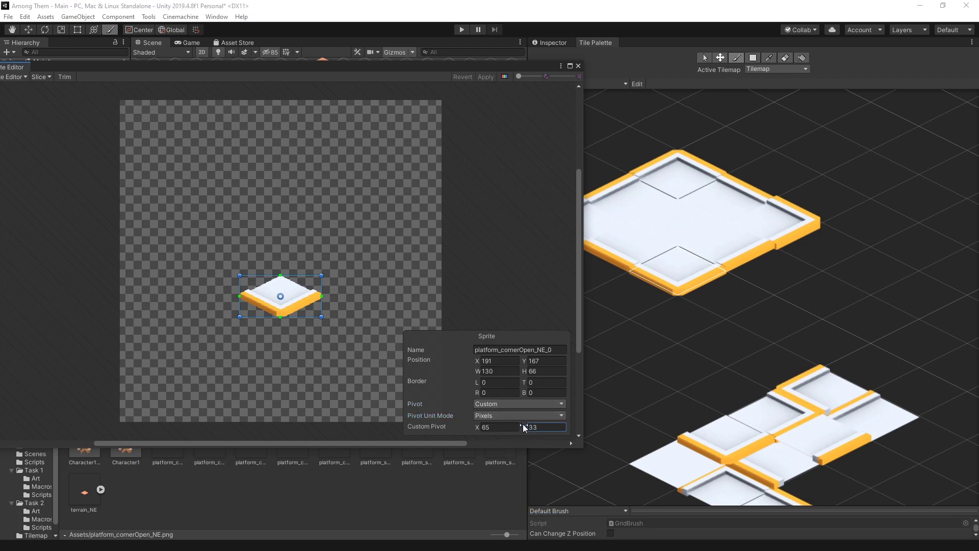
pyautogui.write('31.6')
pyautogui.click(485, 77)
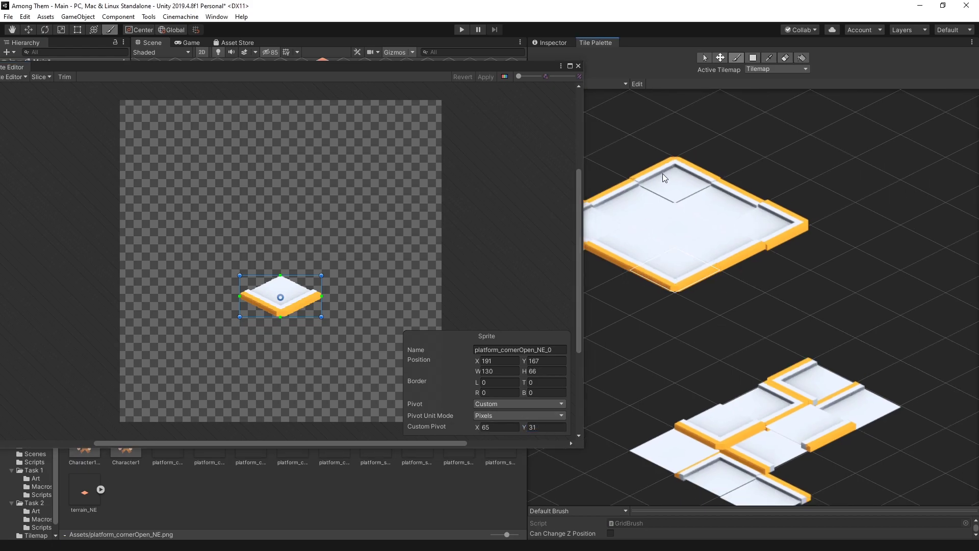
# Give the open northwest corner sprite a custom pivot with a raised X value.
pyautogui.click(250, 462)
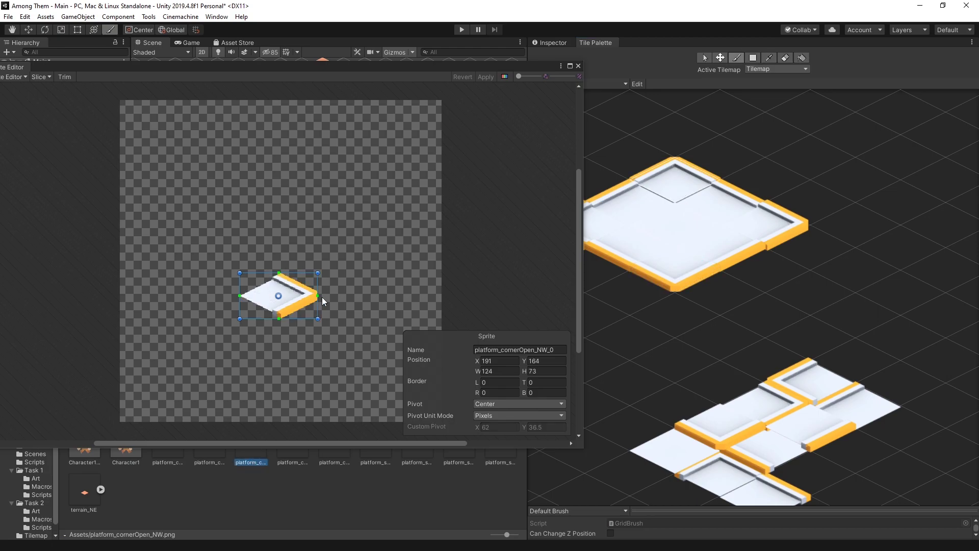
pyautogui.click(491, 404)
pyautogui.click(502, 517)
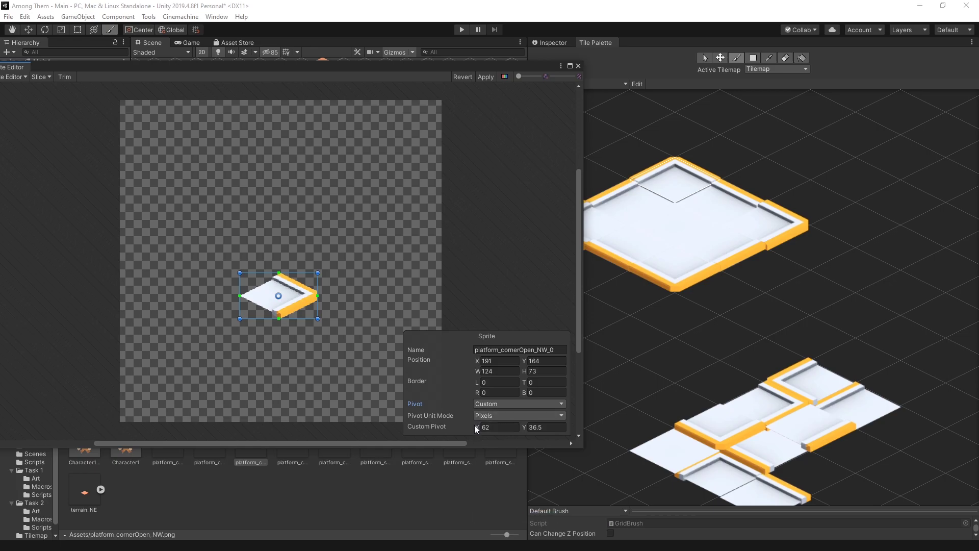
pyautogui.moveTo(476, 430); pyautogui.dragTo(486, 424)
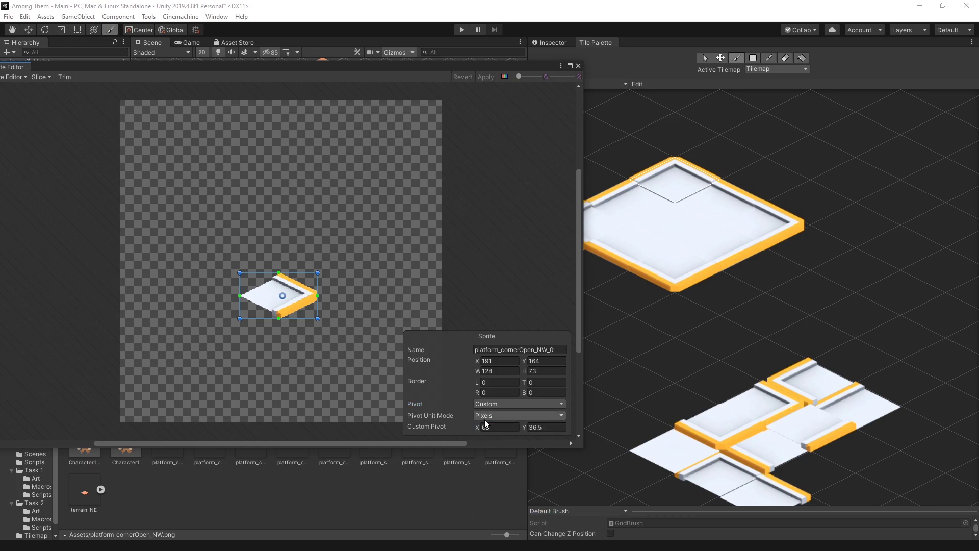
pyautogui.click(578, 66)
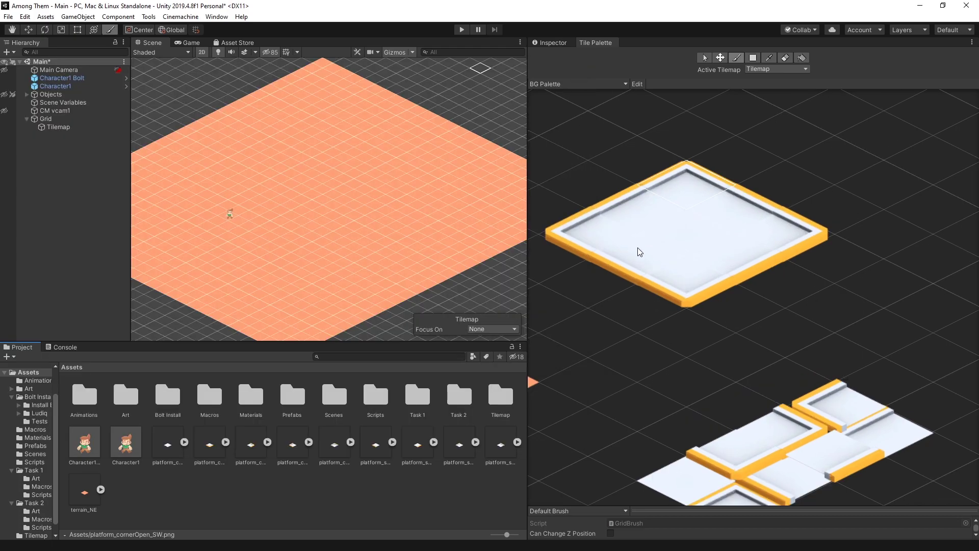
# Pick the whole square platform from the palette and paint it onto the orange terrain.
pyautogui.click(578, 238)
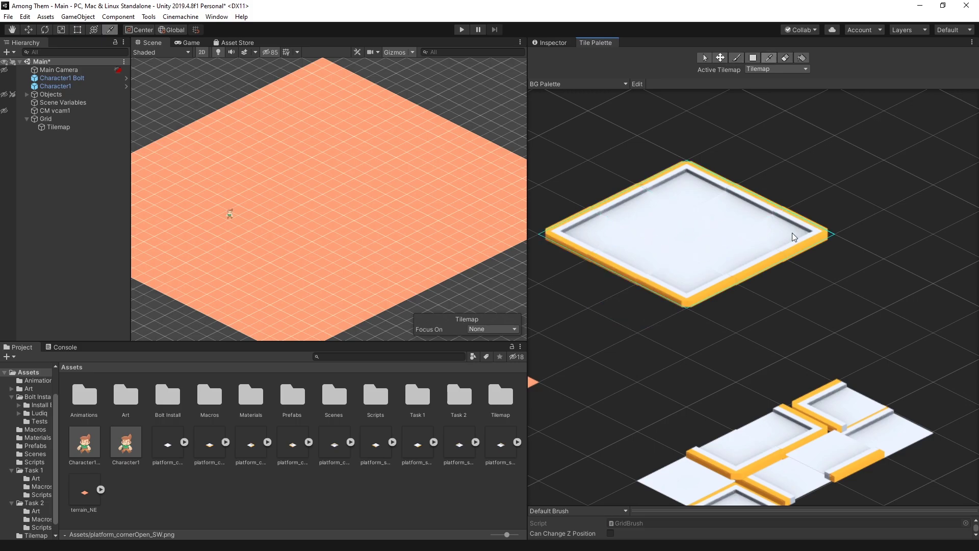
pyautogui.scroll(5, 327, 227)
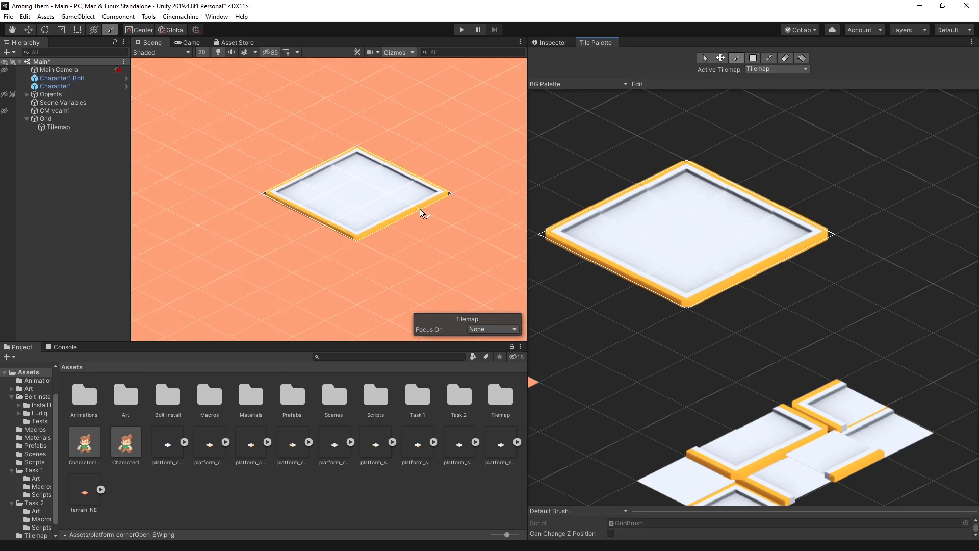
pyautogui.click(408, 190)
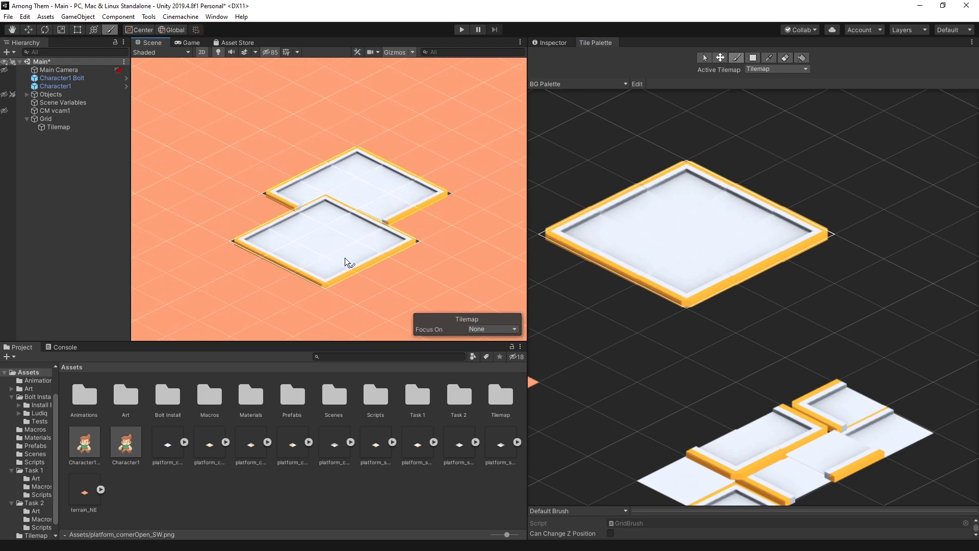
pyautogui.scroll(4, 249, 187)
pyautogui.scroll(2, 250, 187)
pyautogui.scroll(-1, 237, 202)
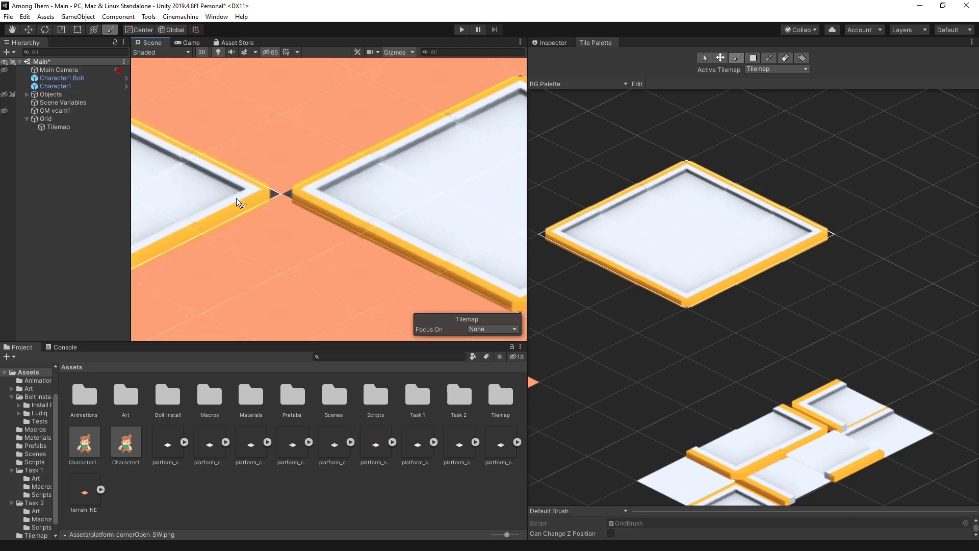
pyautogui.scroll(-8, 247, 202)
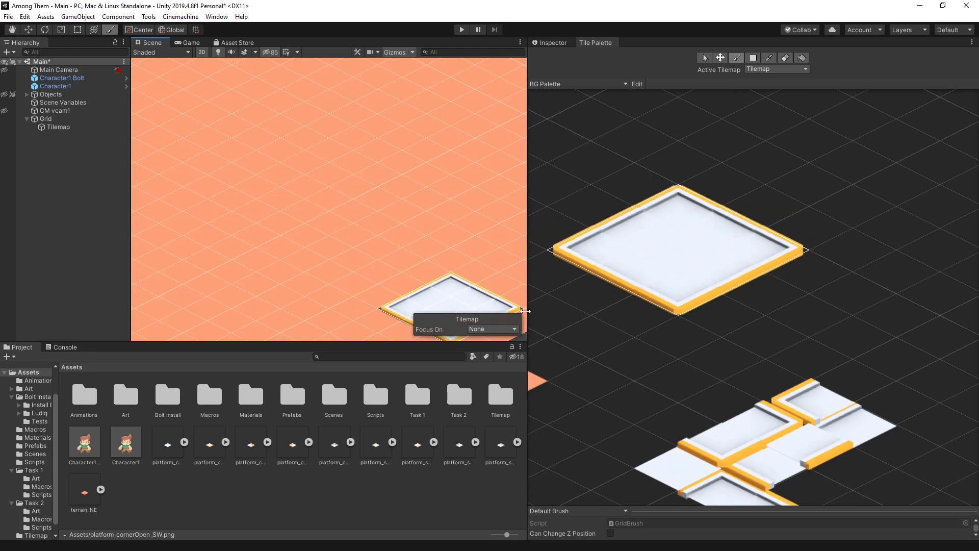
# Enable Can Change Z Position with Z Position 1 and paint a raised platform tile.
pyautogui.click(611, 533)
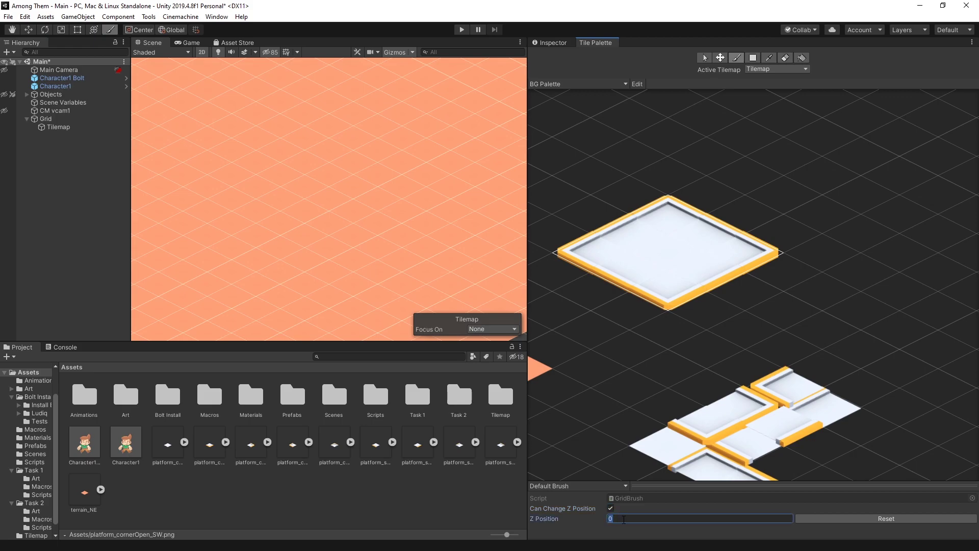
pyautogui.write('1')
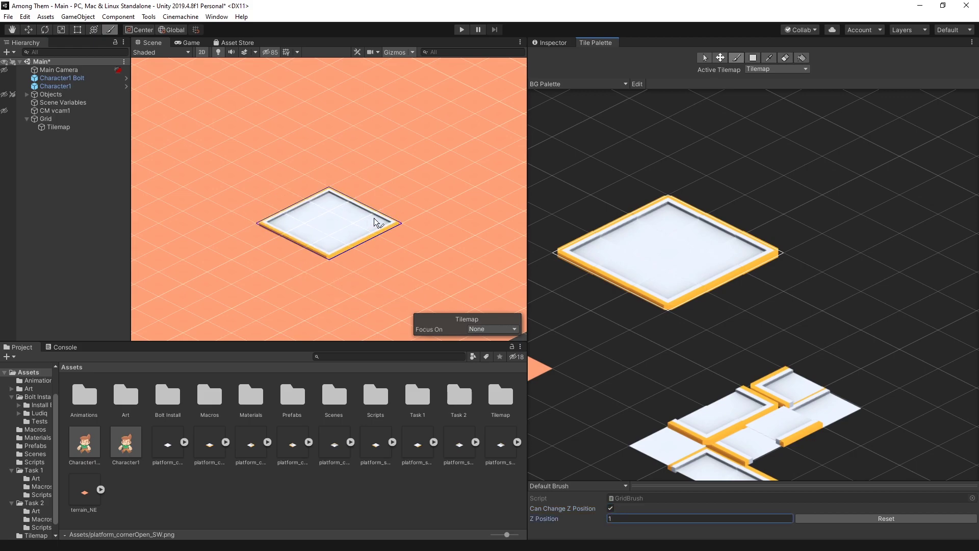
pyautogui.click(376, 223)
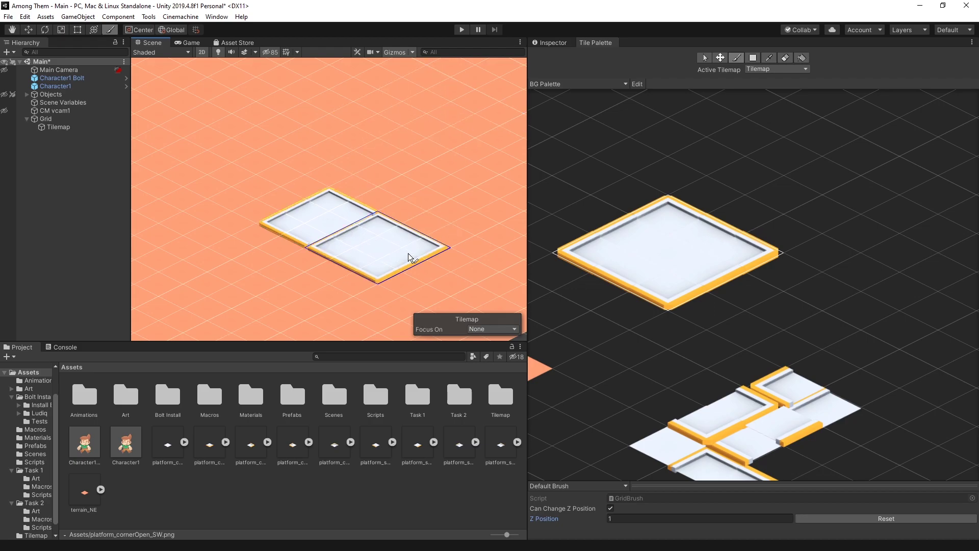
pyautogui.scroll(4, 343, 158)
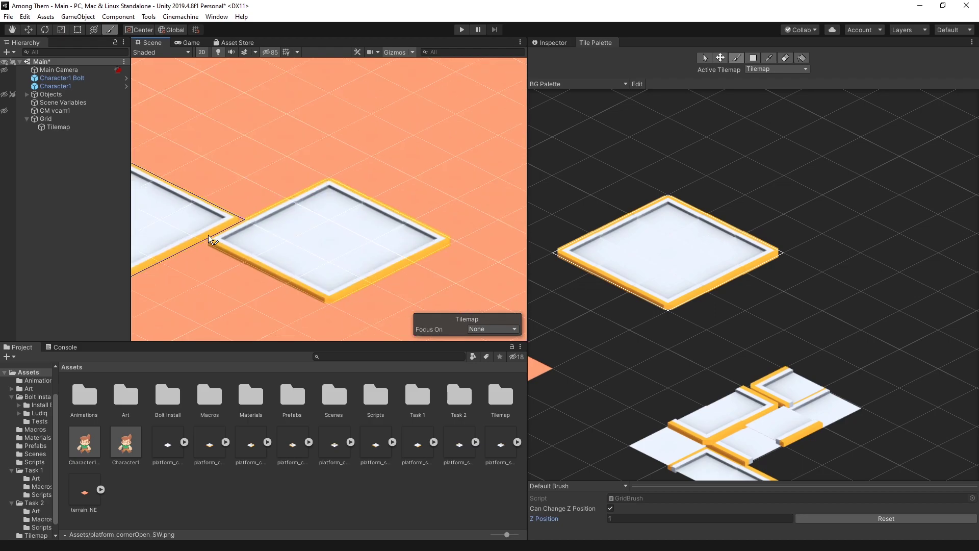
# Box-fill a large rectangle of white platform tiles on the terrain.
pyautogui.press('u')
pyautogui.scroll(-5, 329, 226)
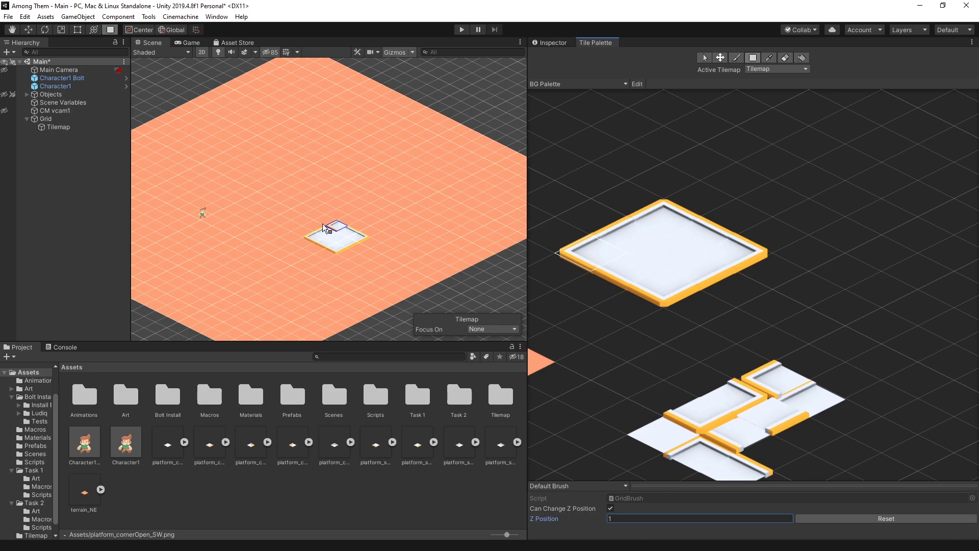
pyautogui.scroll(1, 275, 110)
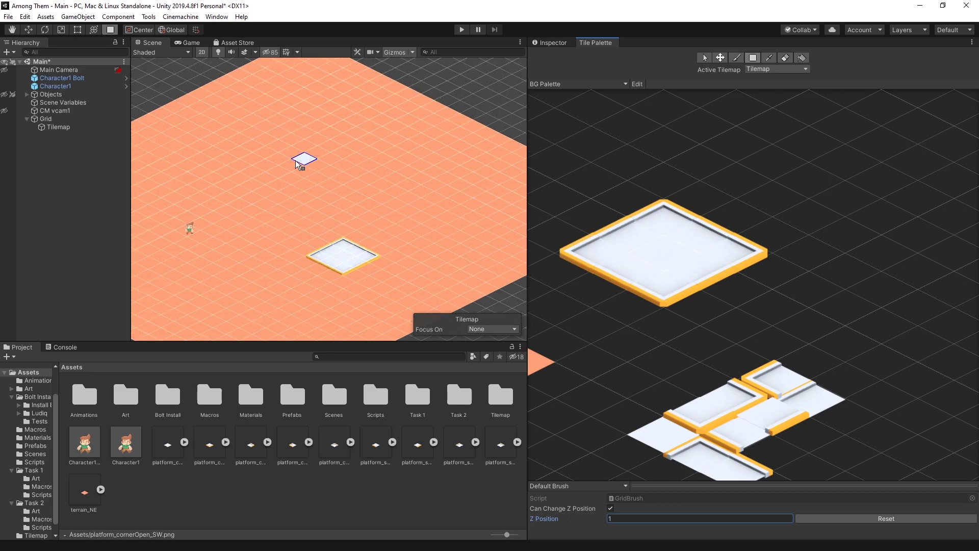
pyautogui.moveTo(276, 149)
pyautogui.mouseDown()
pyautogui.moveTo(481, 165)
pyautogui.moveTo(492, 182)
pyautogui.moveTo(502, 180)
pyautogui.mouseUp()
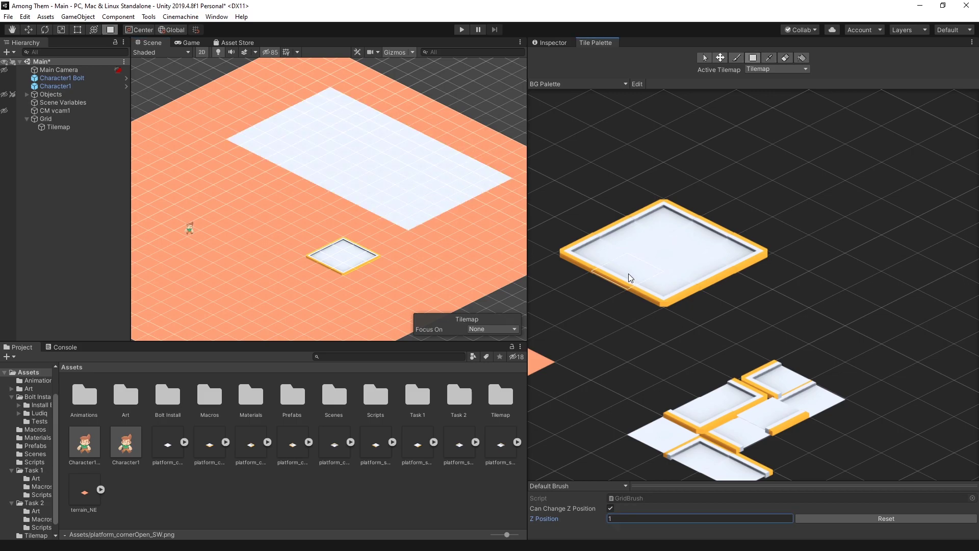
# Add orange-bordered edges on the lower-left, upper and lower-right sides, plus top and bottom corners.
pyautogui.moveTo(250, 164); pyautogui.dragTo(405, 232)
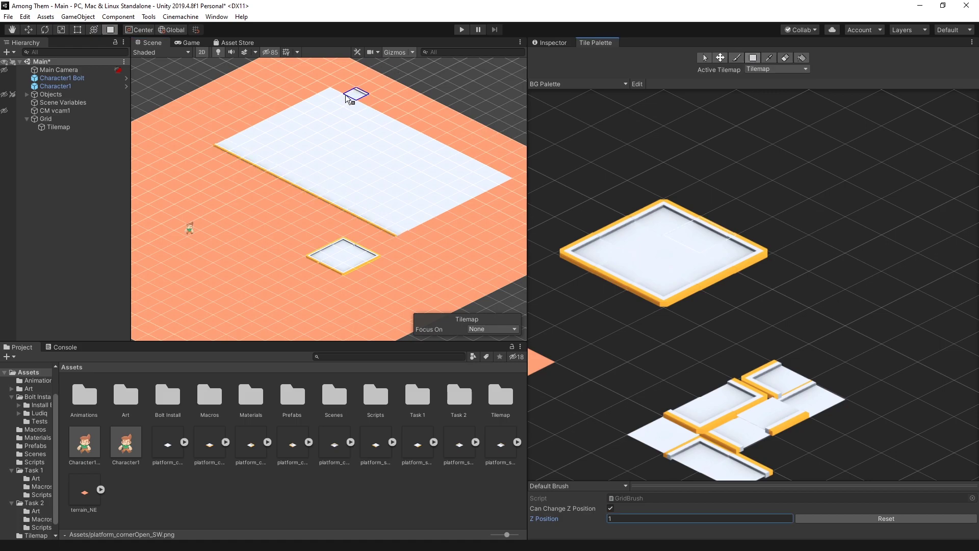
pyautogui.moveTo(391, 120); pyautogui.dragTo(513, 177)
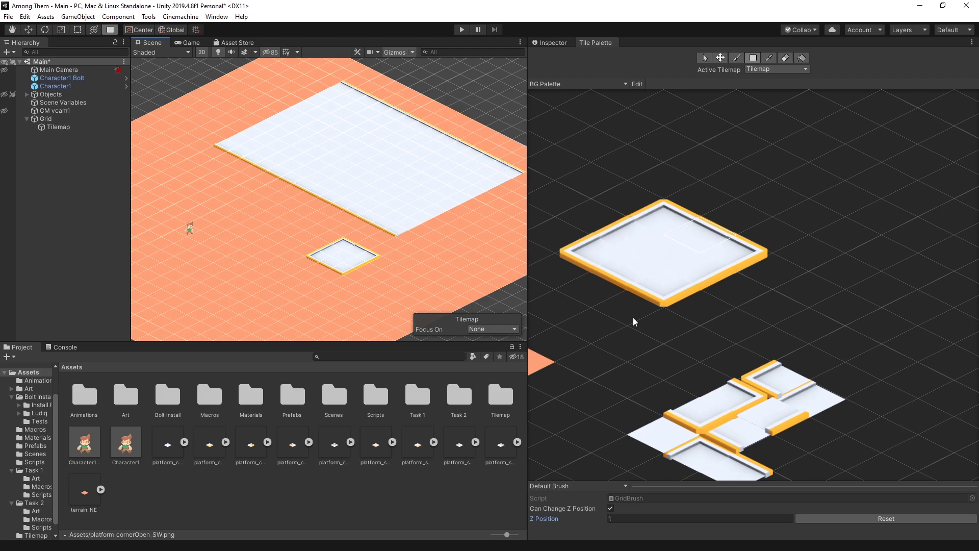
pyautogui.moveTo(422, 231); pyautogui.dragTo(521, 178)
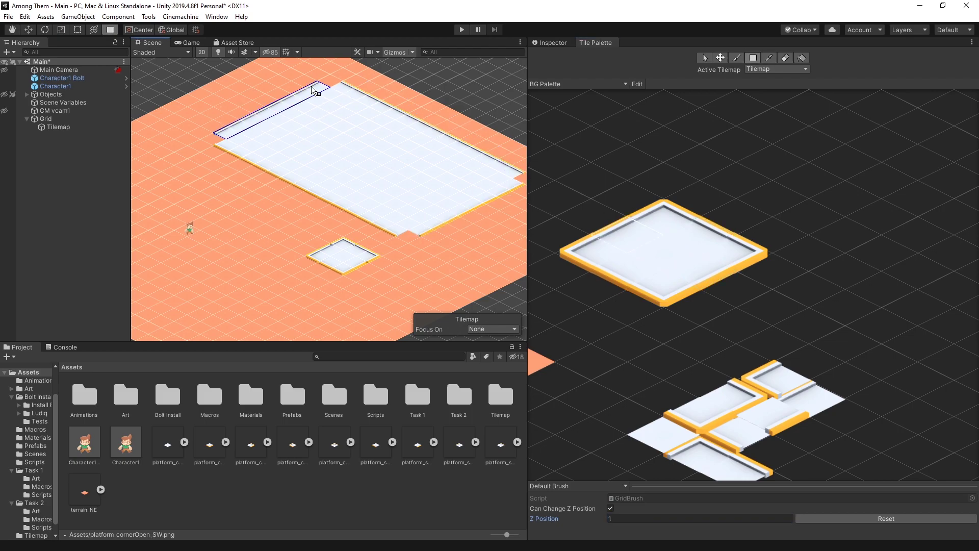
pyautogui.click(408, 235)
pyautogui.click(332, 85)
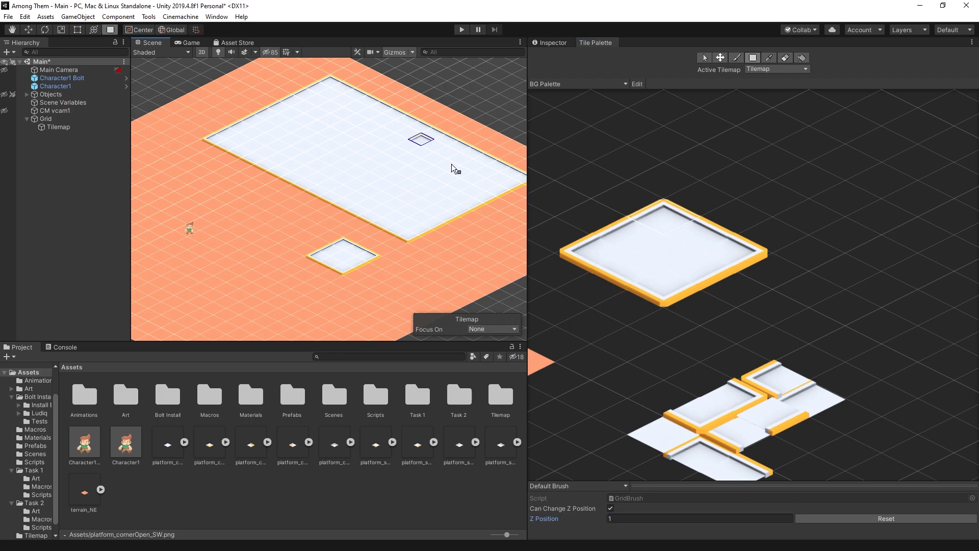
pyautogui.scroll(-1, 299, 219)
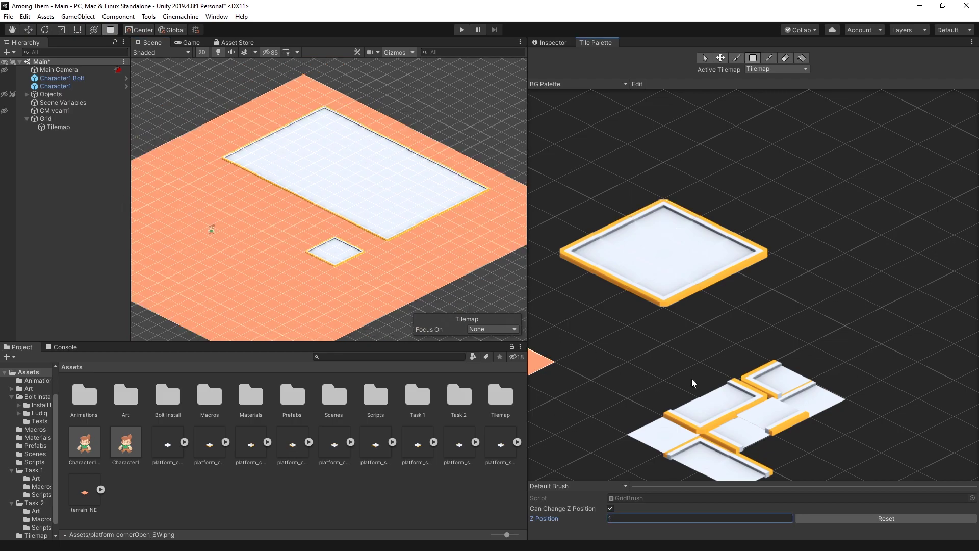
pyautogui.scroll(-2, 637, 380)
pyautogui.scroll(4, 537, 387)
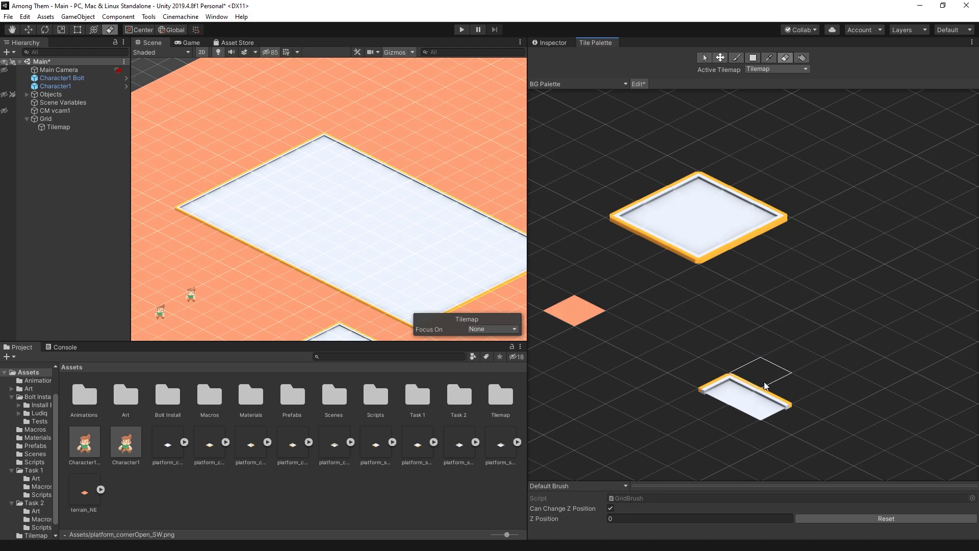
# In the Tile Palette, remove an unneeded tile and build a white block with bordered platform edges.
pyautogui.click(763, 418)
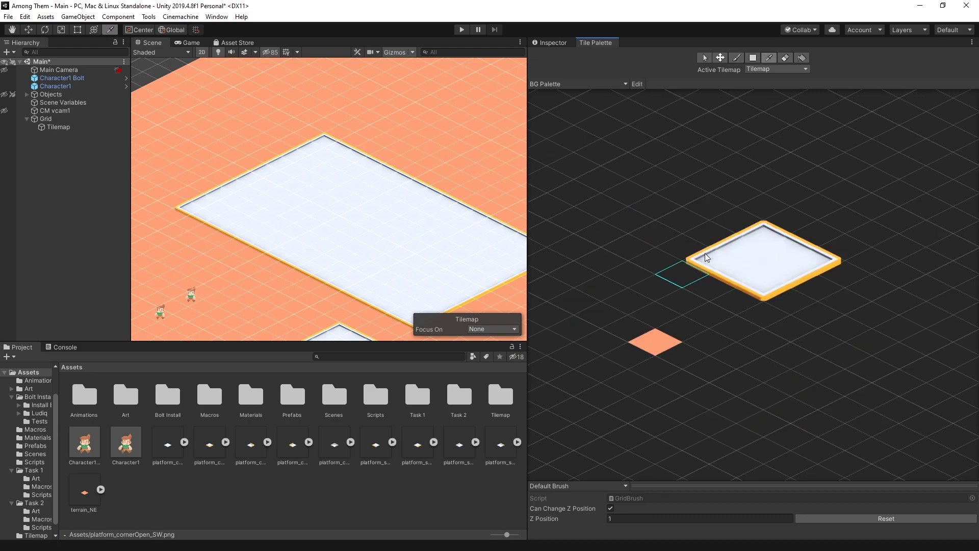
pyautogui.click(449, 133)
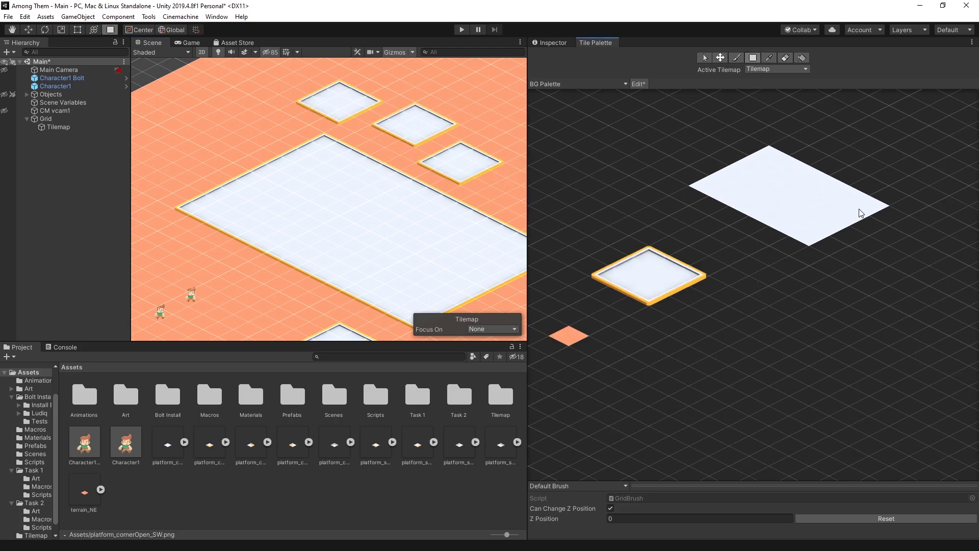
pyautogui.click(623, 292)
pyautogui.moveTo(704, 210); pyautogui.dragTo(780, 249)
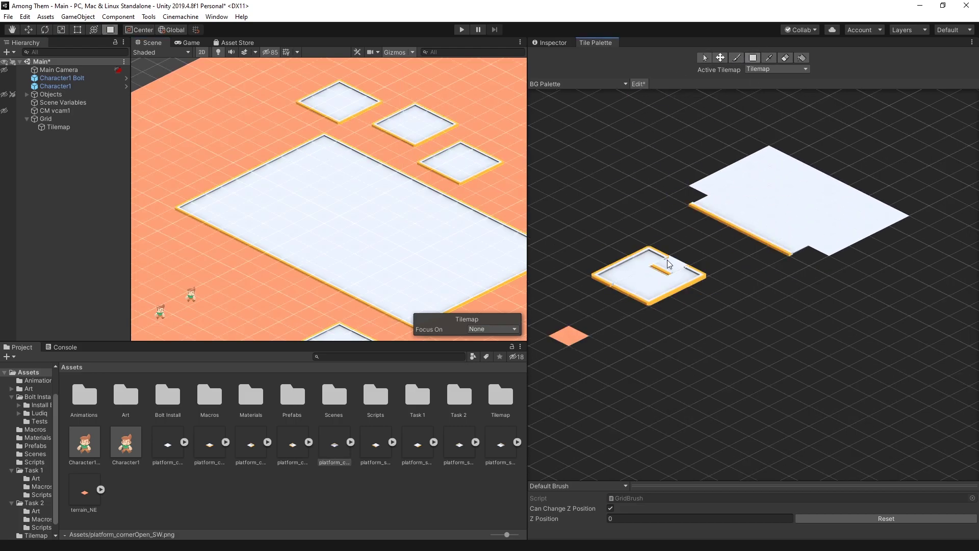
pyautogui.moveTo(815, 153); pyautogui.dragTo(880, 184)
pyautogui.moveTo(856, 258); pyautogui.dragTo(918, 228)
pyautogui.click(684, 176)
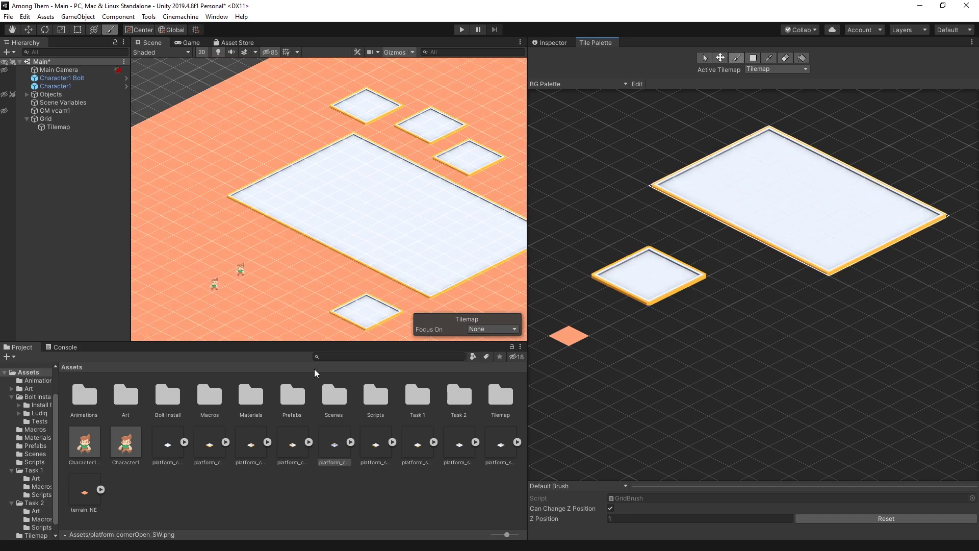
# Stamp the large bordered platform onto the orange terrain beneath the characters.
pyautogui.click(289, 290)
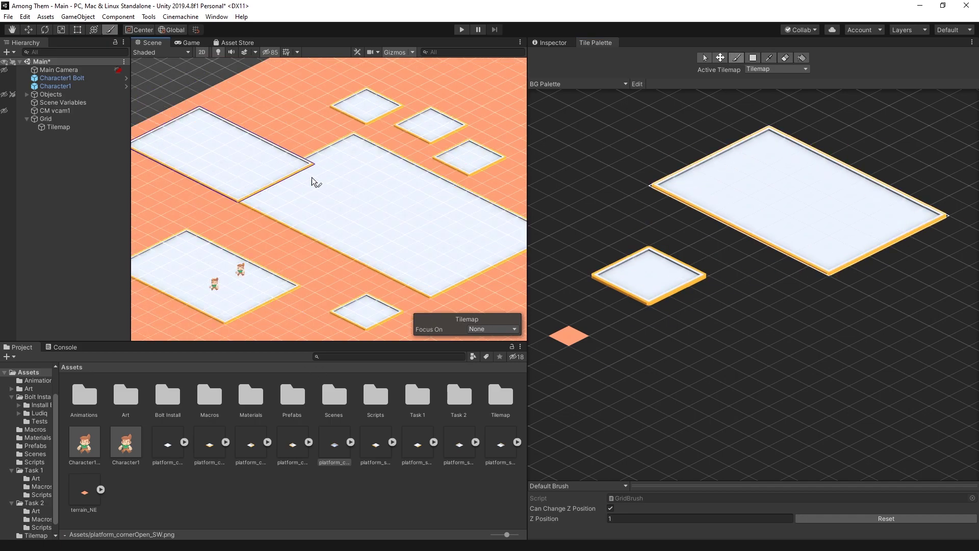
pyautogui.scroll(-2, 485, 229)
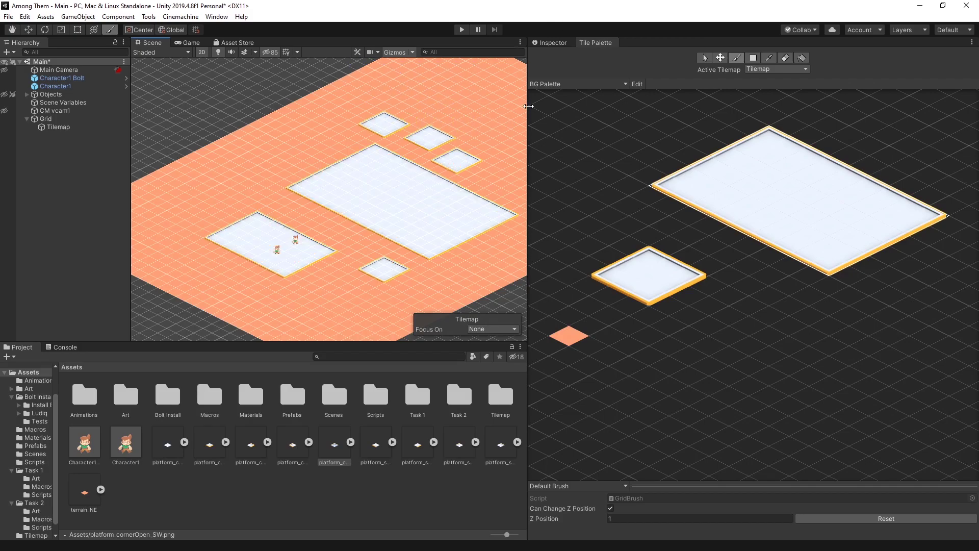
pyautogui.scroll(2, 329, 199)
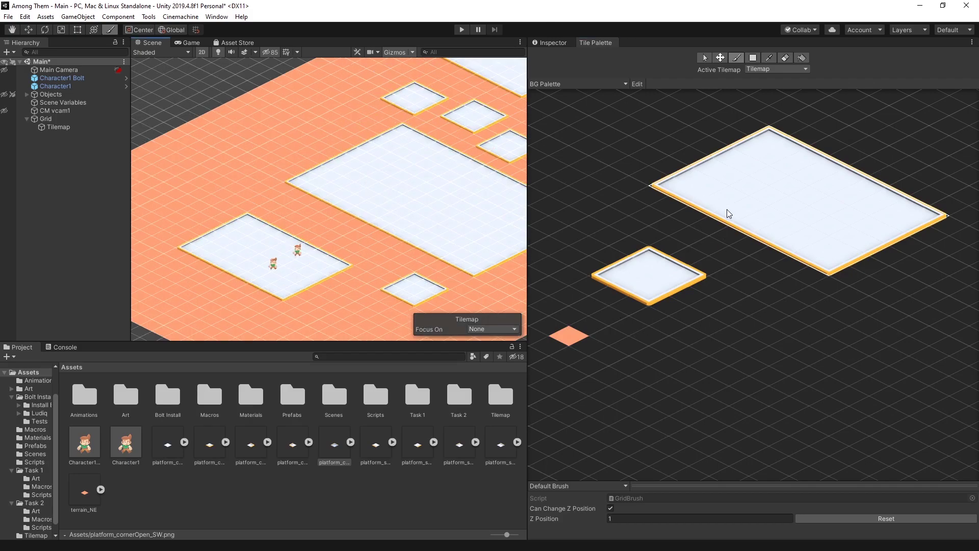
# Enter Play mode with Ctrl+P and walk the characters along the orange path using W.
pyautogui.hotkey('ctrl', 'p')
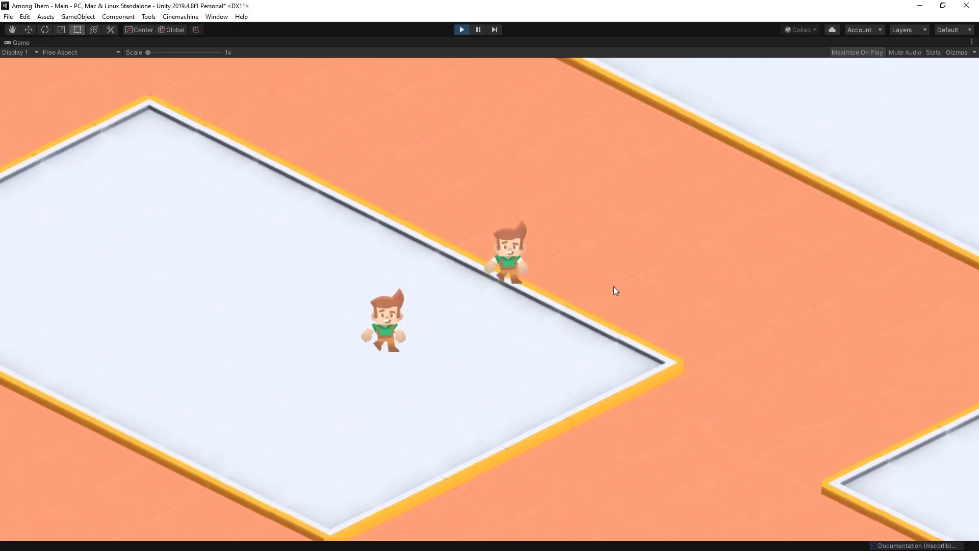
pyautogui.press('w')
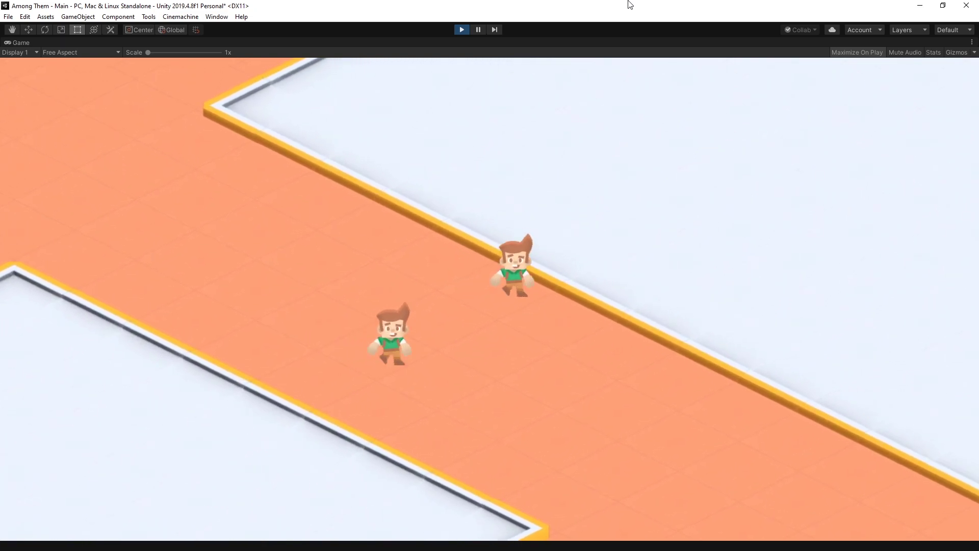